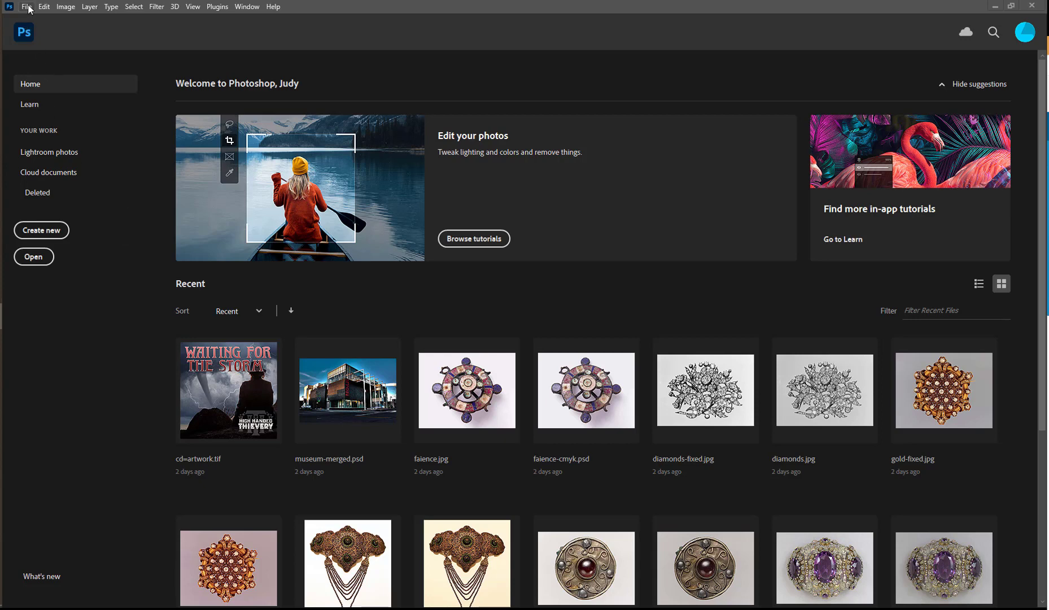
# Step: Review the working spaces, color management policies and conversion options in Color Settings and accept them
pyautogui.click(45, 9)
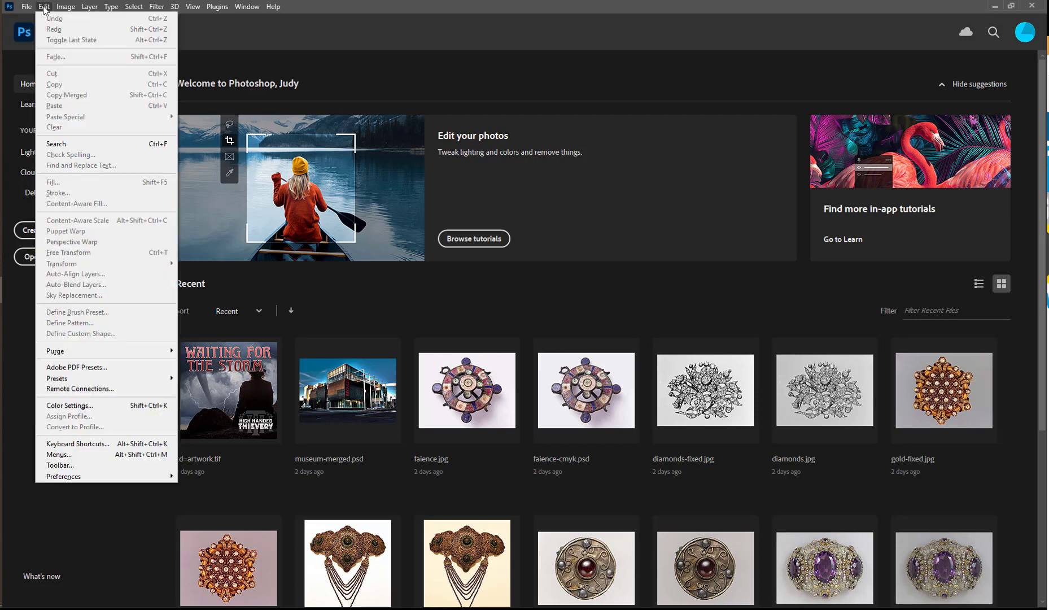
pyautogui.click(69, 405)
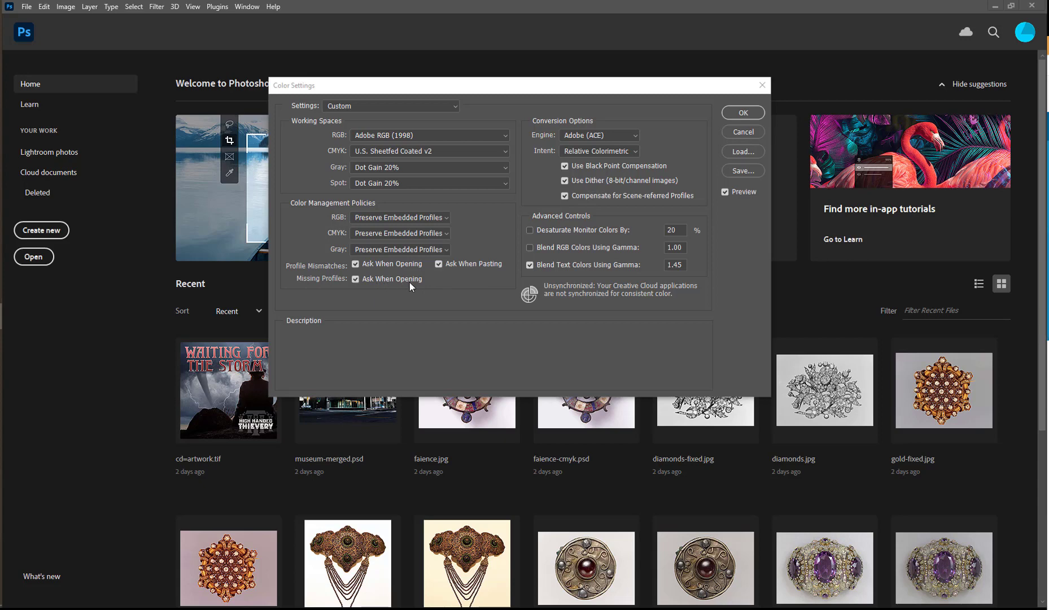
pyautogui.click(743, 115)
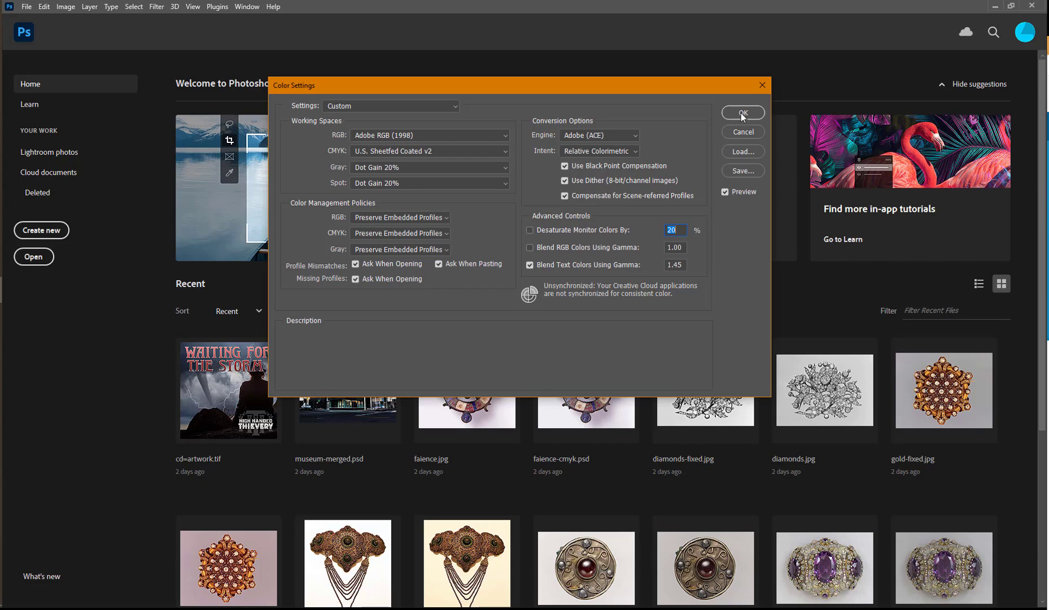
pyautogui.click(743, 113)
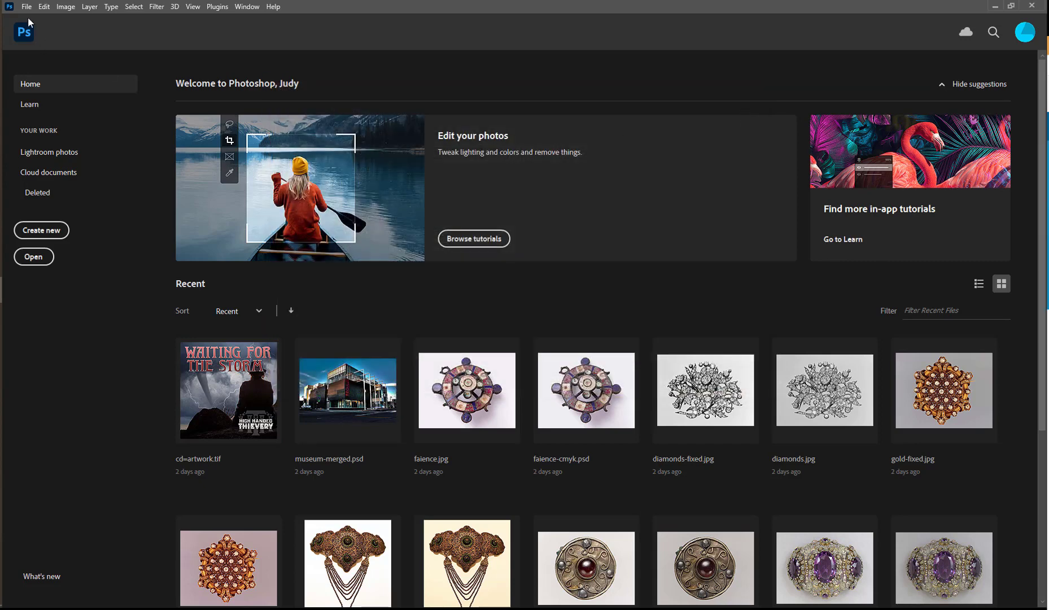
# Step: Start a new document and set its document type to Custom after trying U.S. Paper
pyautogui.click(38, 234)
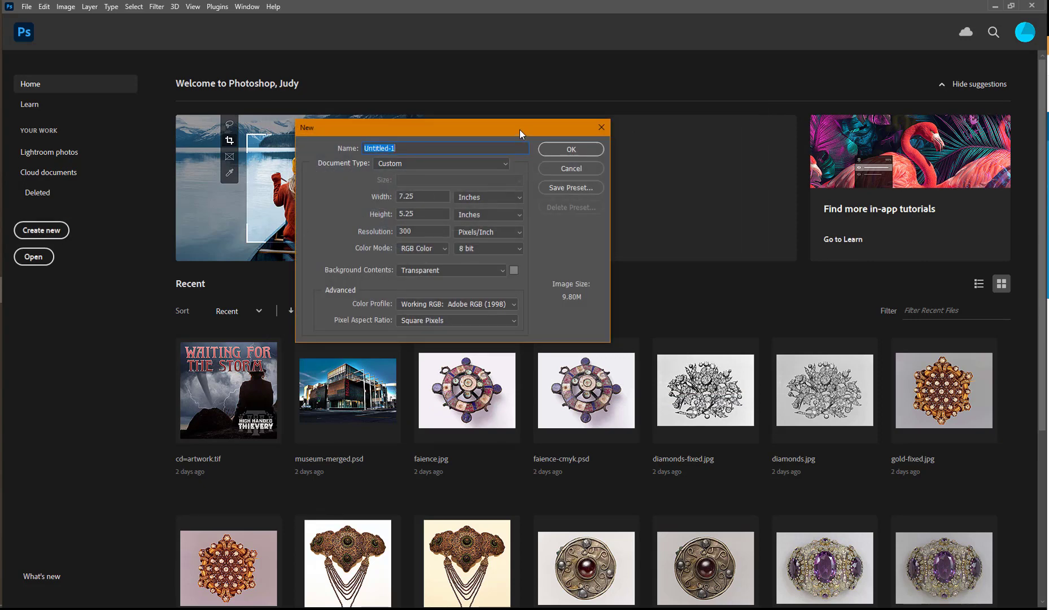
pyautogui.click(506, 165)
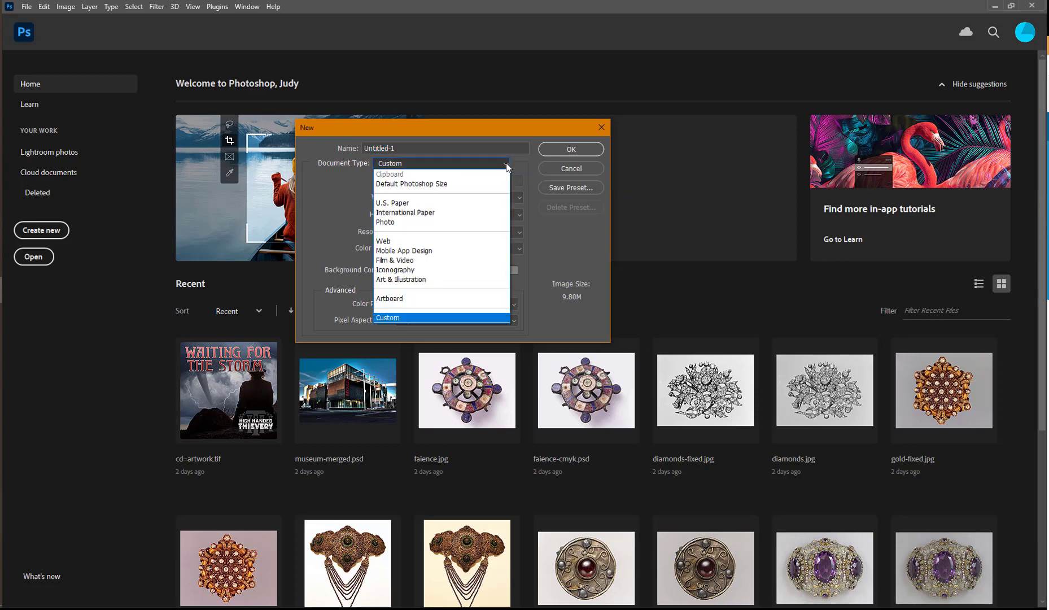
pyautogui.click(432, 203)
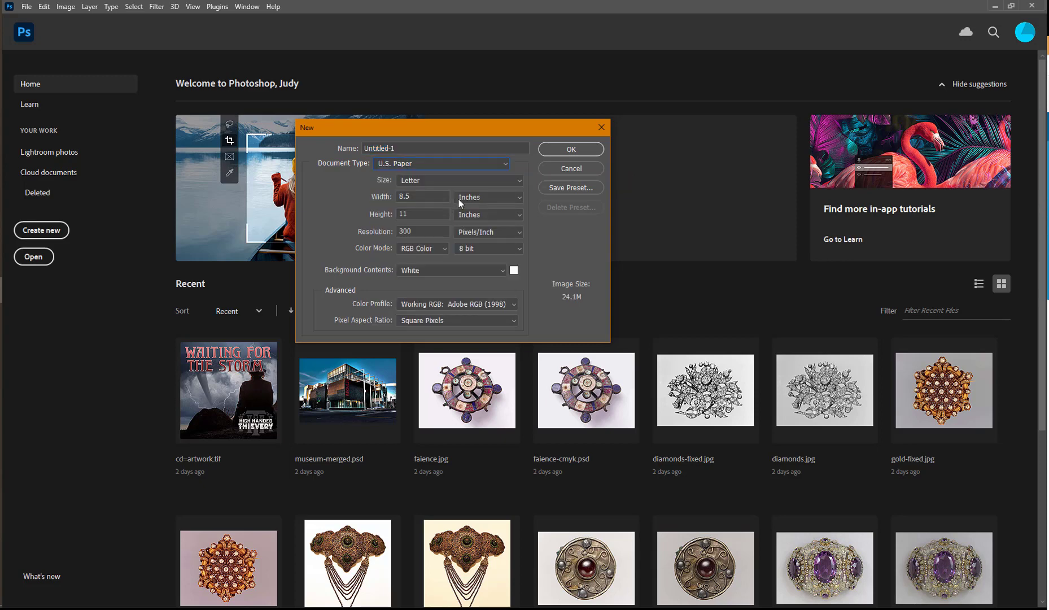
pyautogui.click(520, 181)
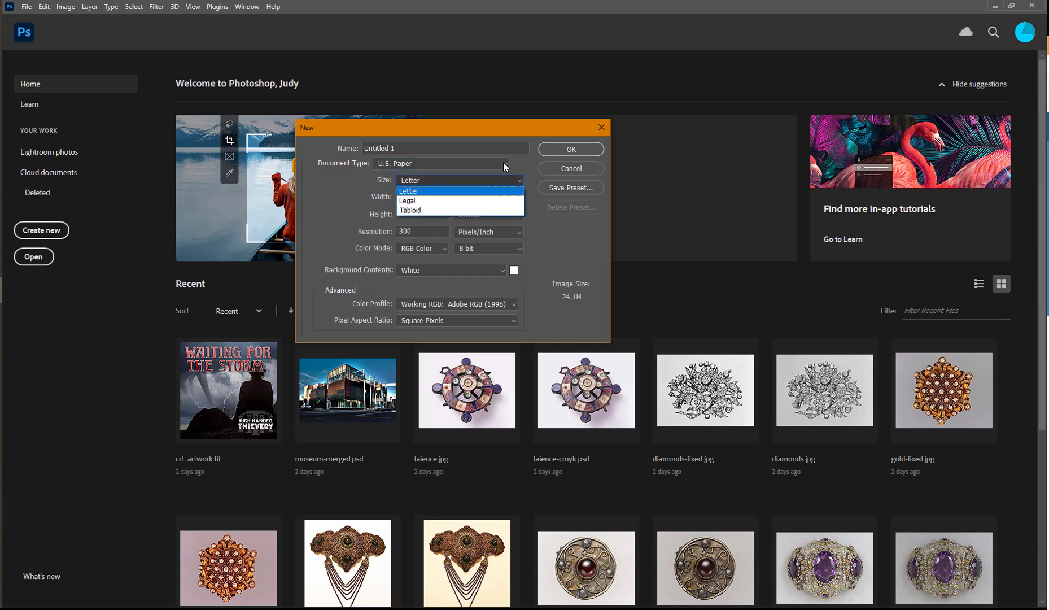
pyautogui.click(505, 162)
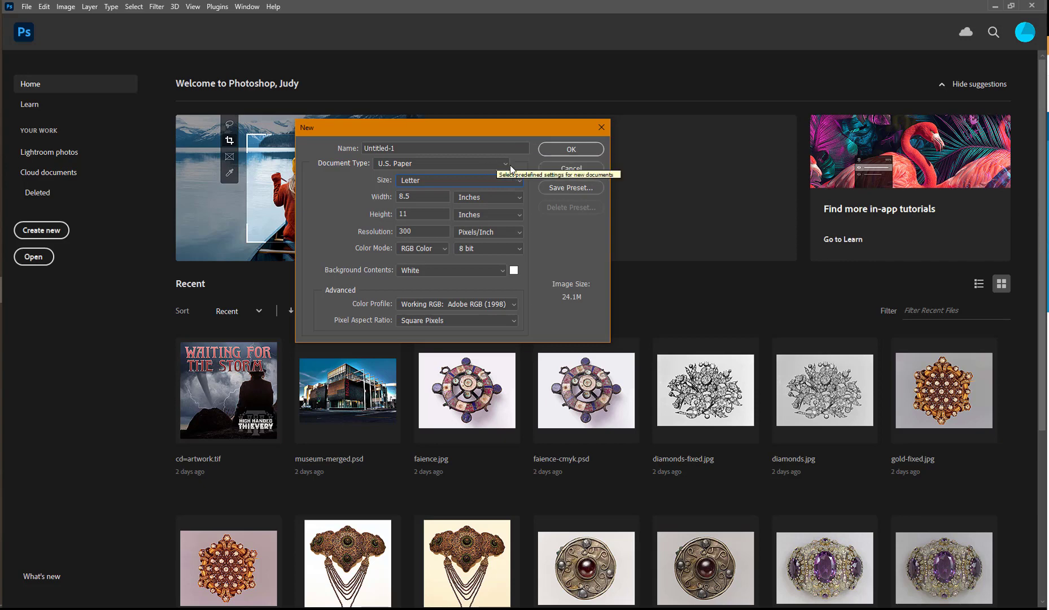
pyautogui.click(505, 164)
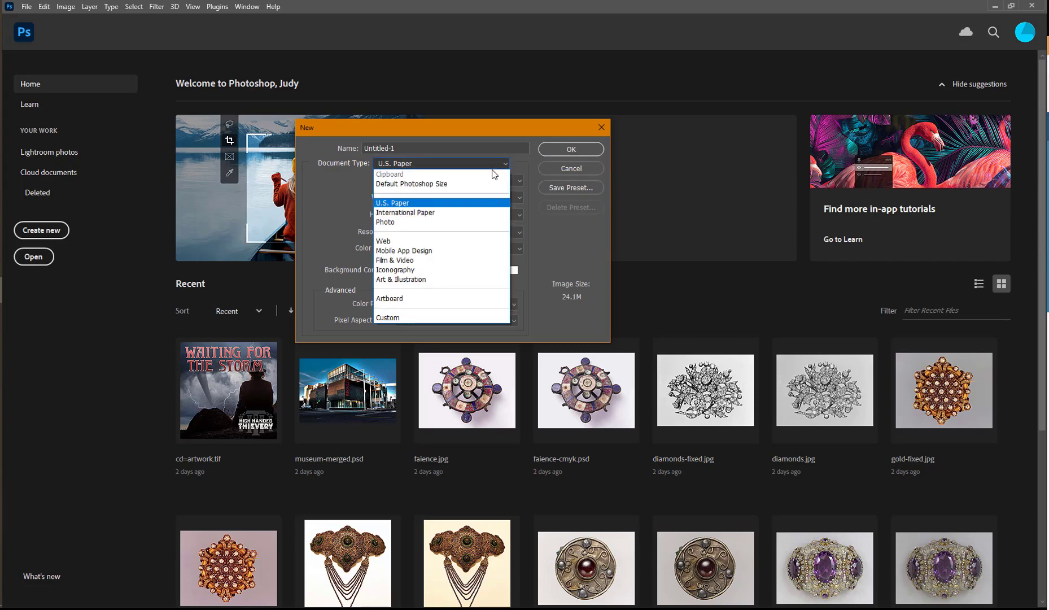
pyautogui.click(455, 318)
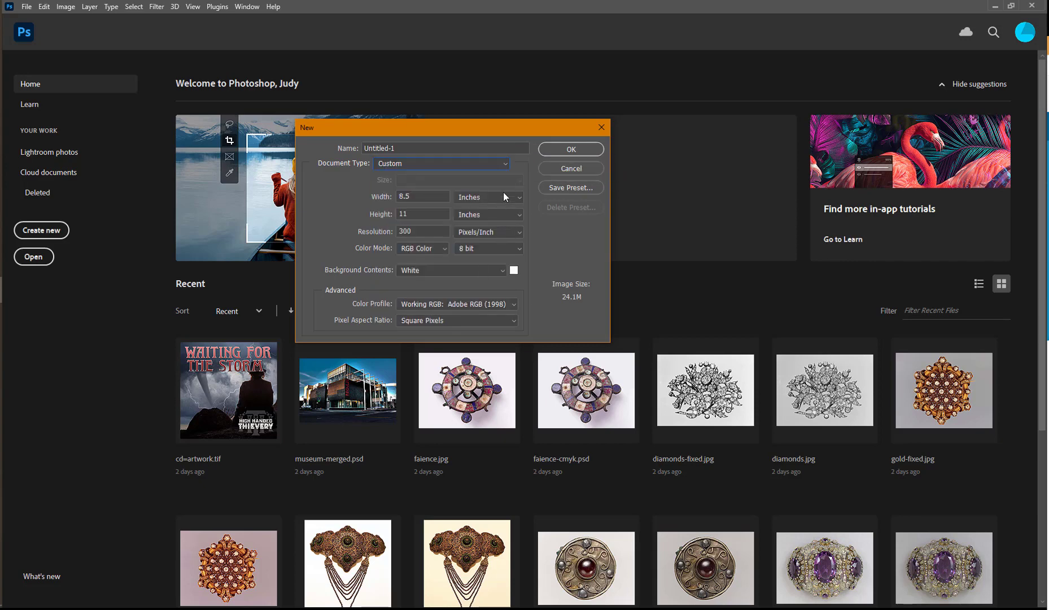
# Step: Set the new document's width to 7.25 inches and its height to 5.25 inches
pyautogui.moveTo(425, 197); pyautogui.dragTo(321, 206)
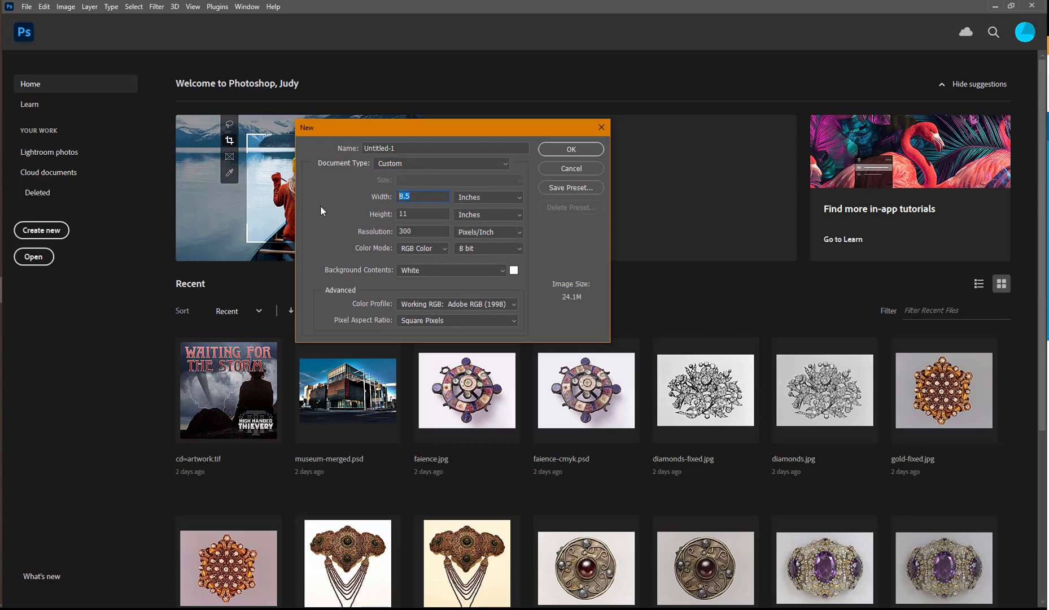
pyautogui.write('7.25')
pyautogui.moveTo(430, 214); pyautogui.dragTo(355, 205)
pyautogui.write('2')
pyautogui.press('BackSpace')
pyautogui.write('5.25')
# Step: Choose transparent background contents and the working Adobe RGB (1998) color profile, and create the document
pyautogui.click(504, 272)
pyautogui.click(441, 311)
pyautogui.click(516, 309)
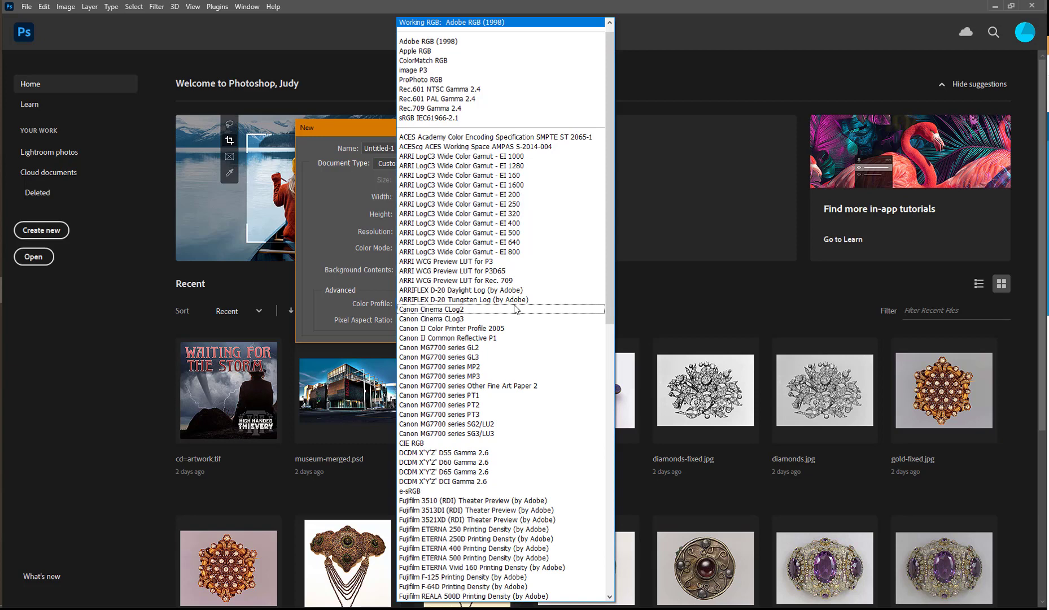
pyautogui.click(489, 27)
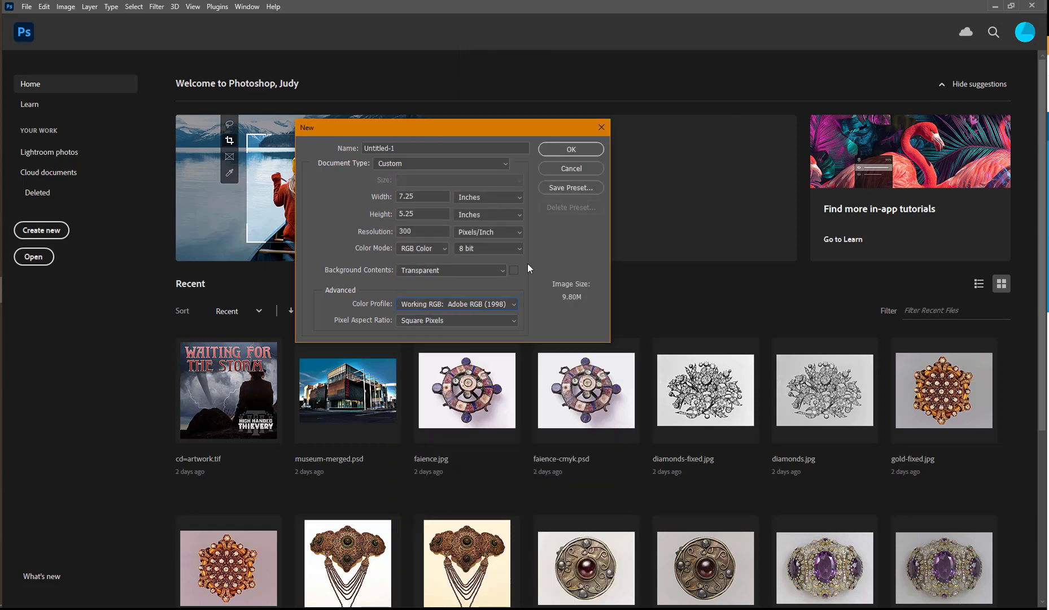
pyautogui.click(573, 149)
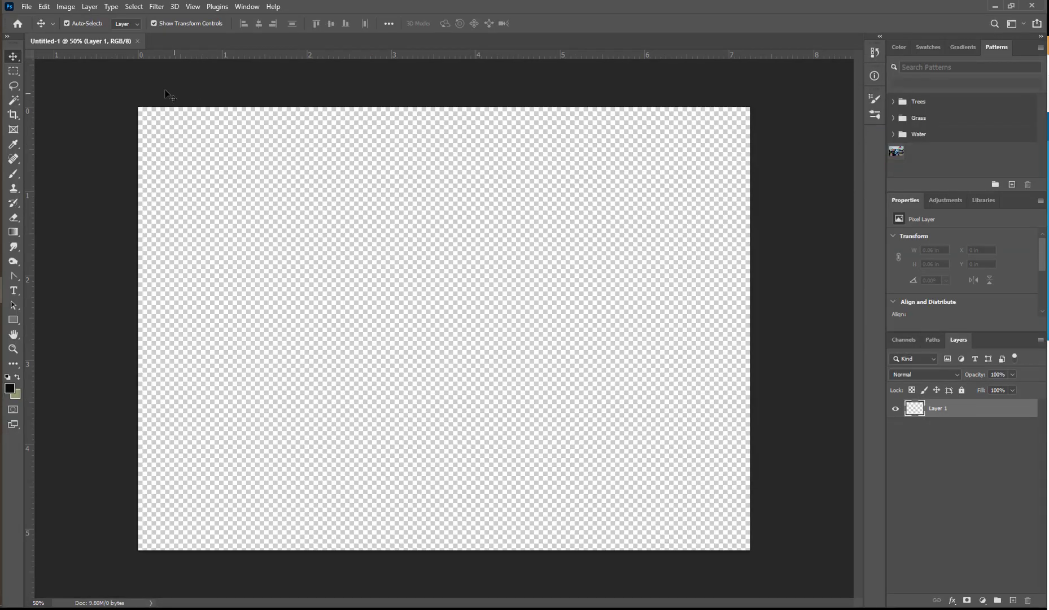
# Step: Save the document on the computer in the Cards folder as festival in Photoshop format with Maximize Compatibility
pyautogui.click(26, 8)
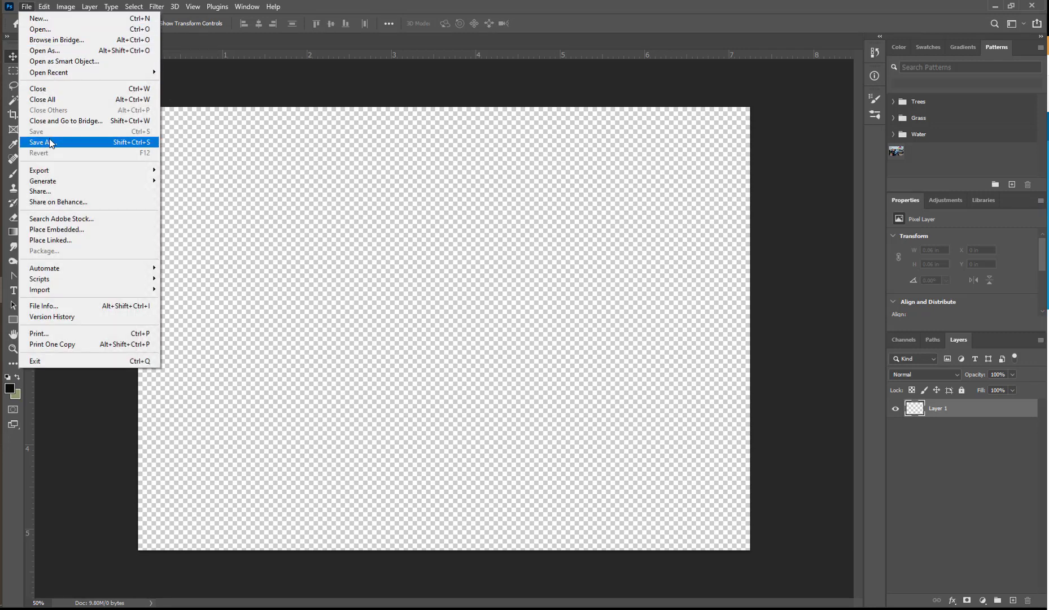
pyautogui.click(52, 143)
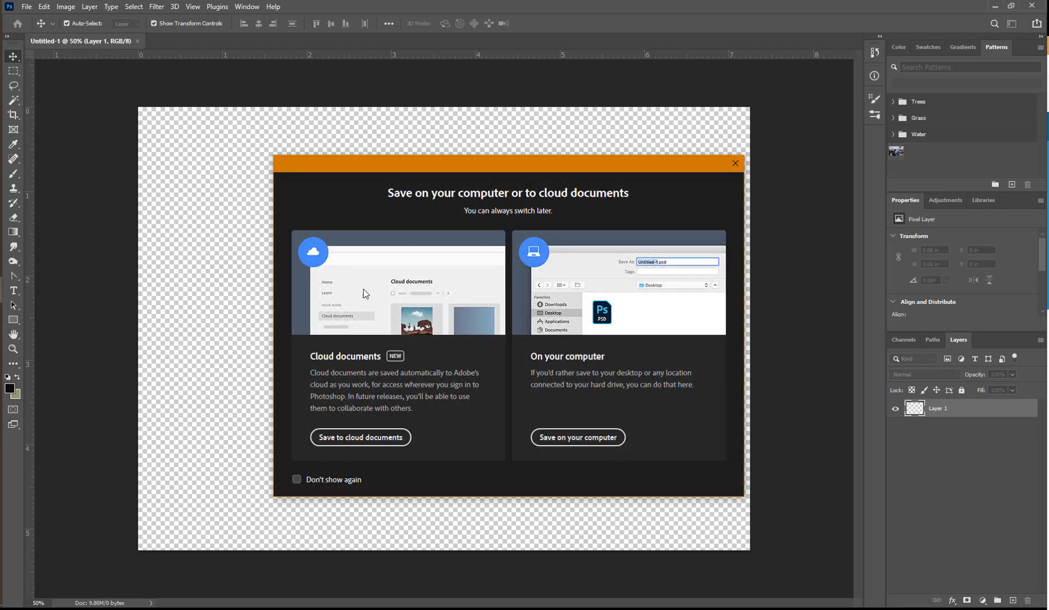
pyautogui.click(587, 437)
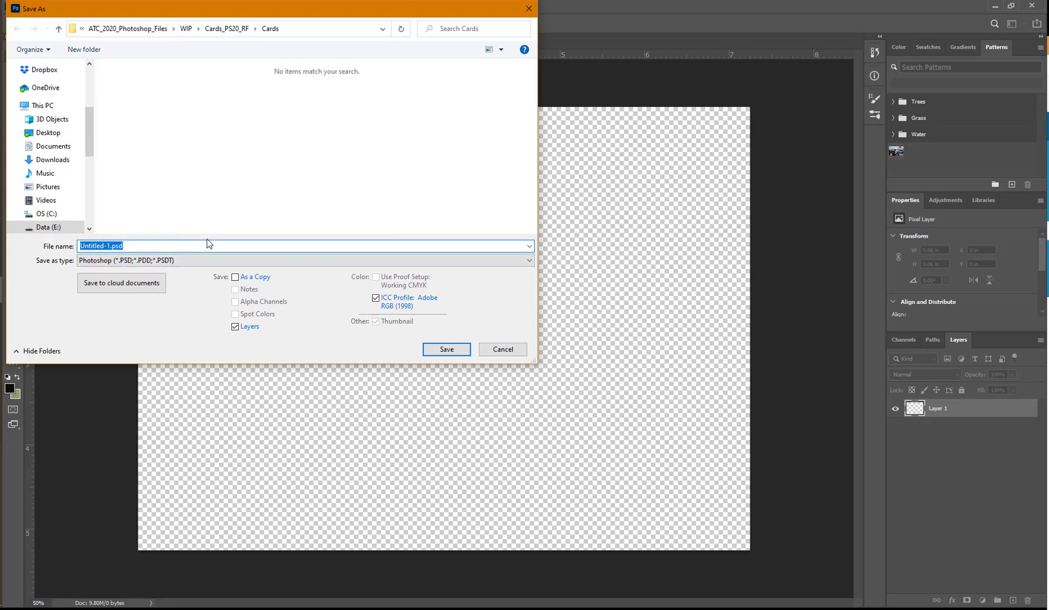
pyautogui.write('festiva')
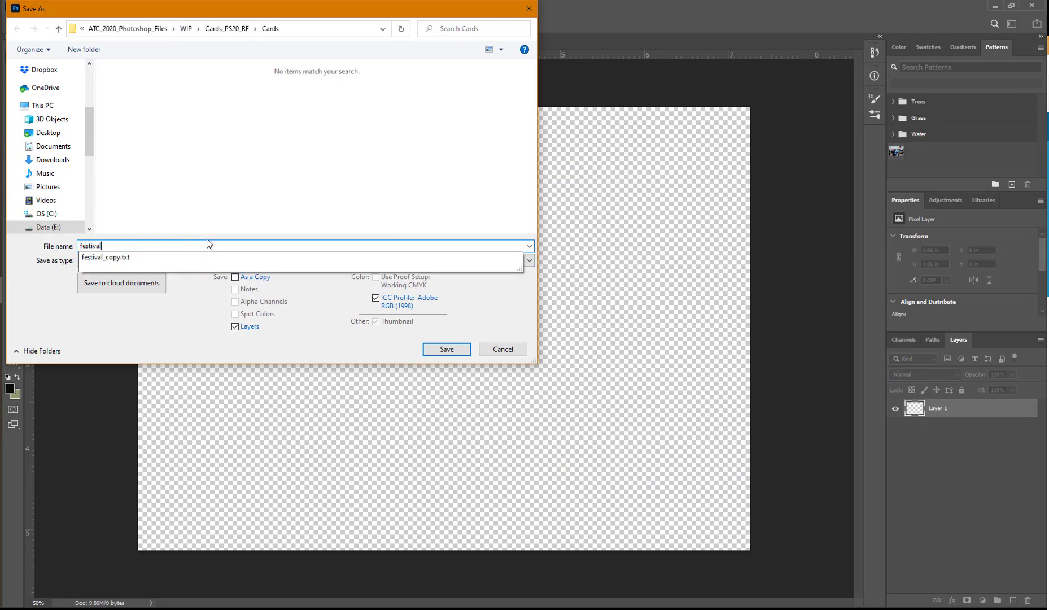
pyautogui.write('l')
pyautogui.click(192, 319)
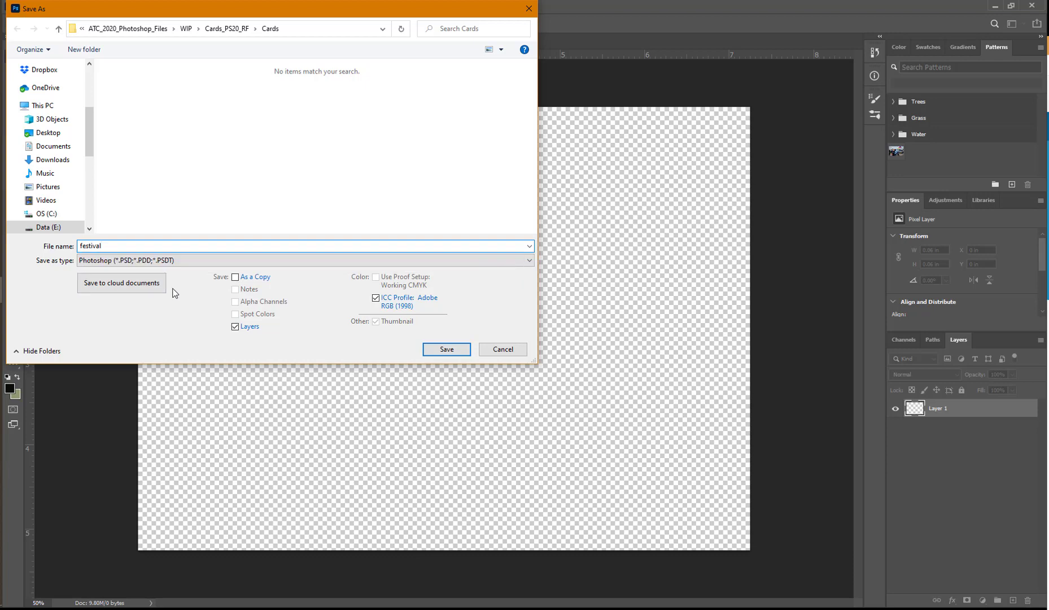
pyautogui.click(447, 350)
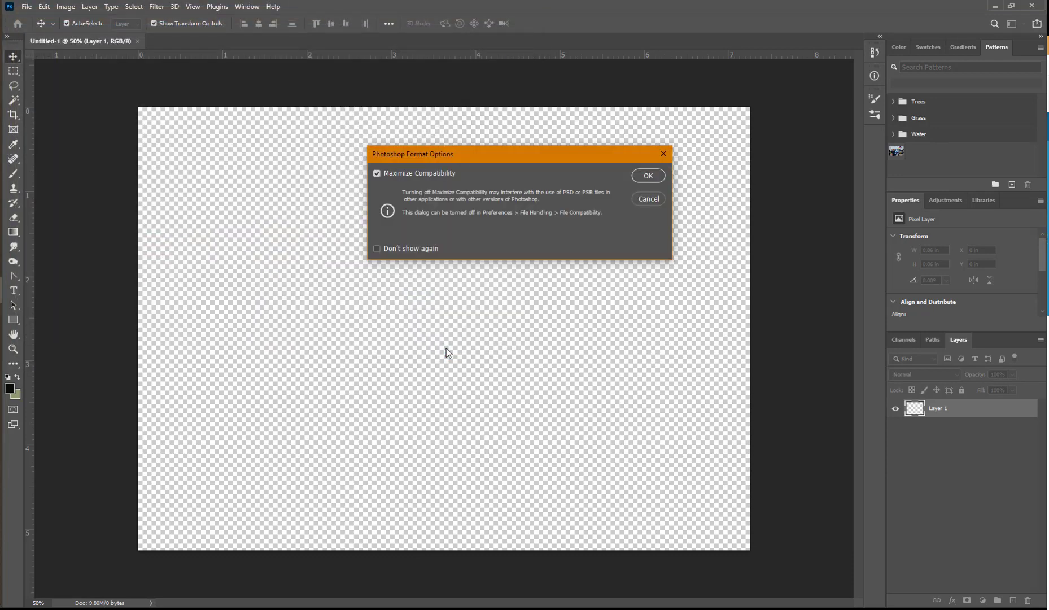
pyautogui.click(650, 175)
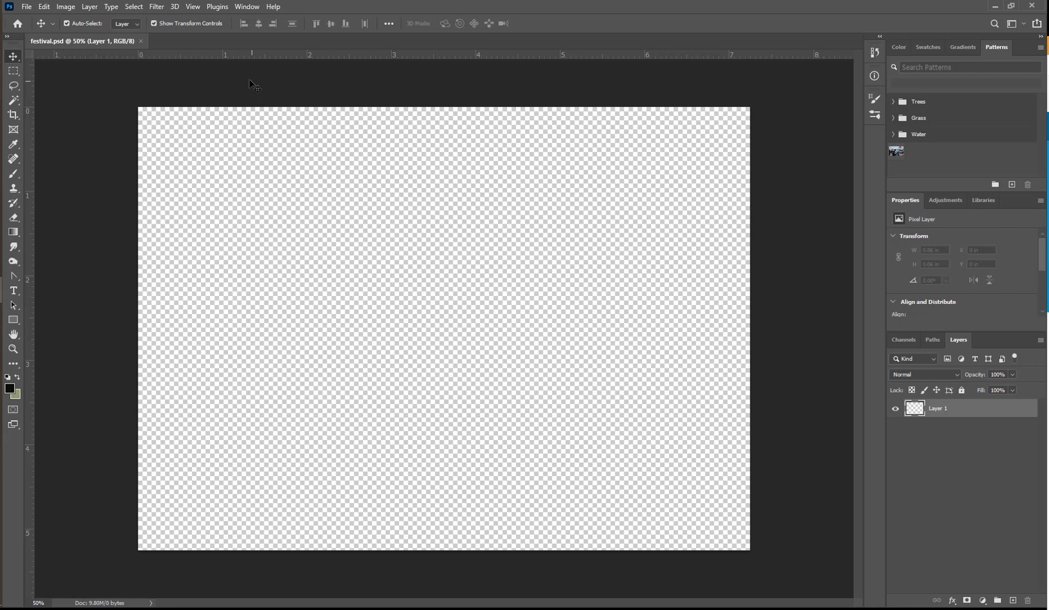
# Step: Create a guide layout with 0.125 in margins on all four sides of the canvas
pyautogui.click(192, 10)
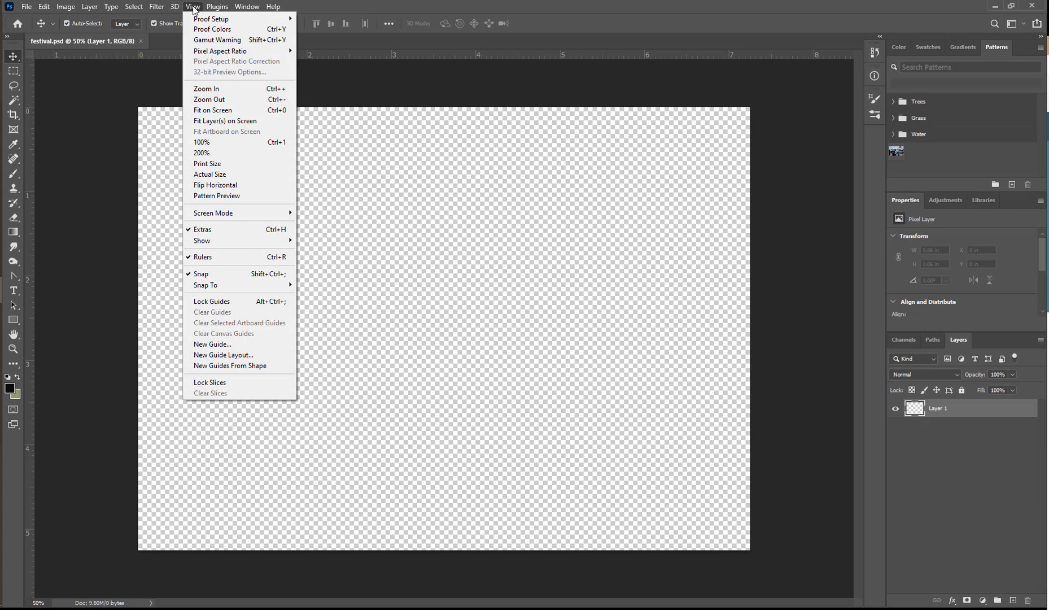
pyautogui.click(227, 355)
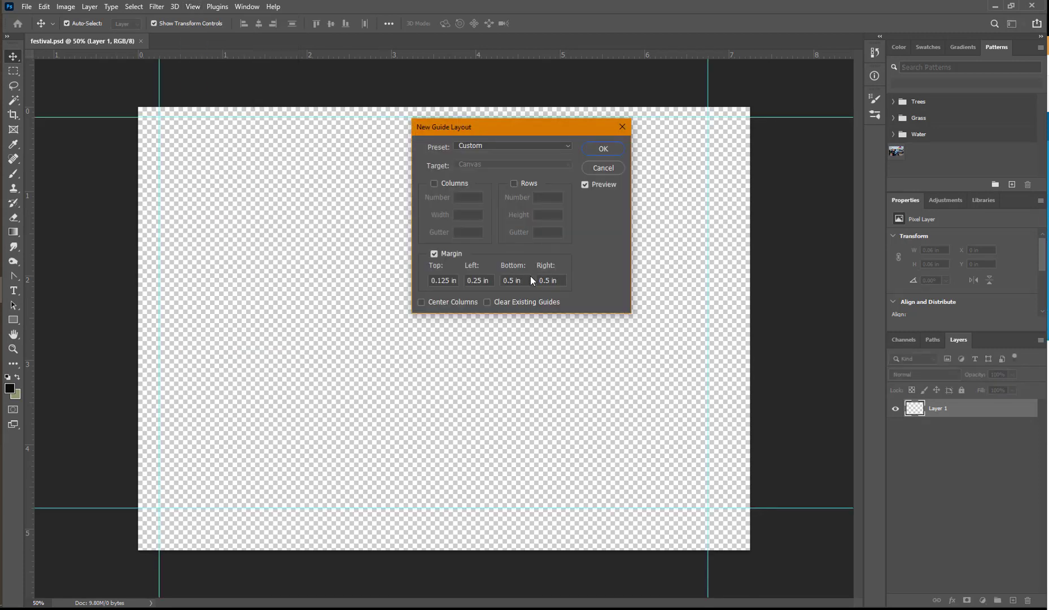
pyautogui.click(475, 281)
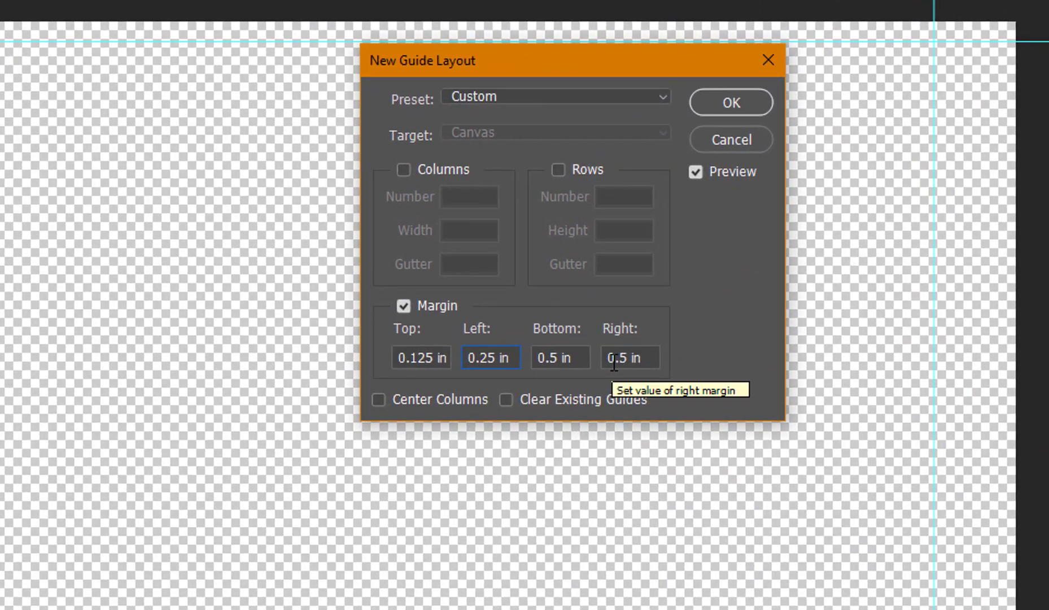
pyautogui.write('1')
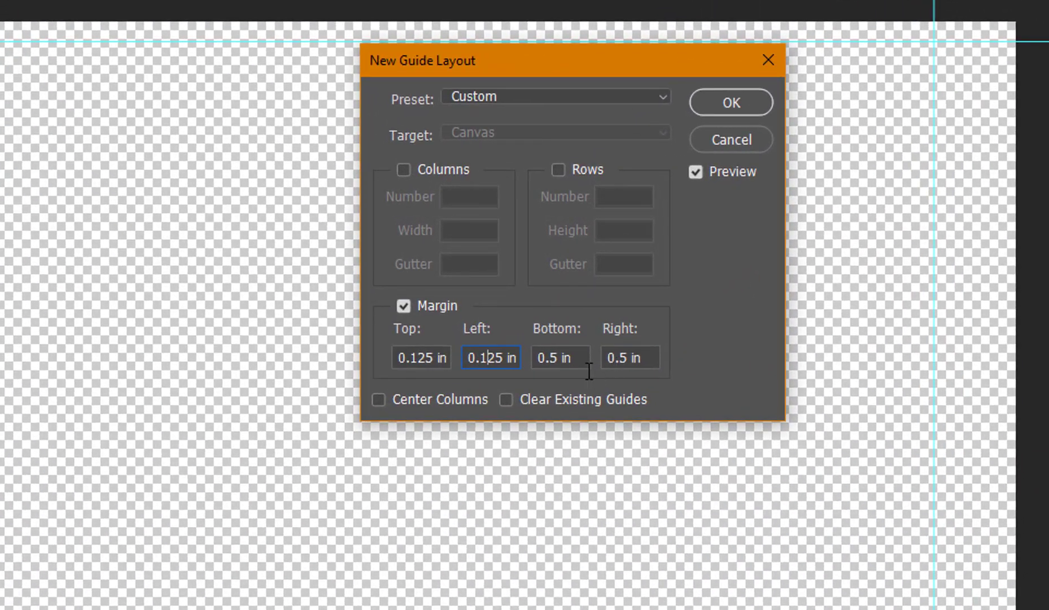
pyautogui.click(549, 360)
pyautogui.write('12')
pyautogui.click(612, 359)
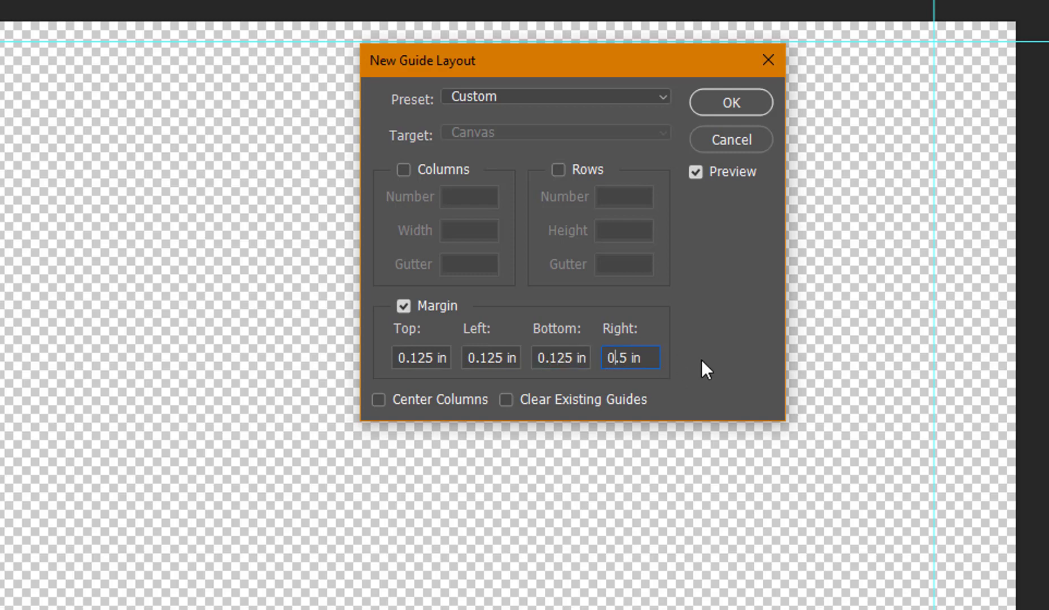
pyautogui.press('Right')
pyautogui.write('12')
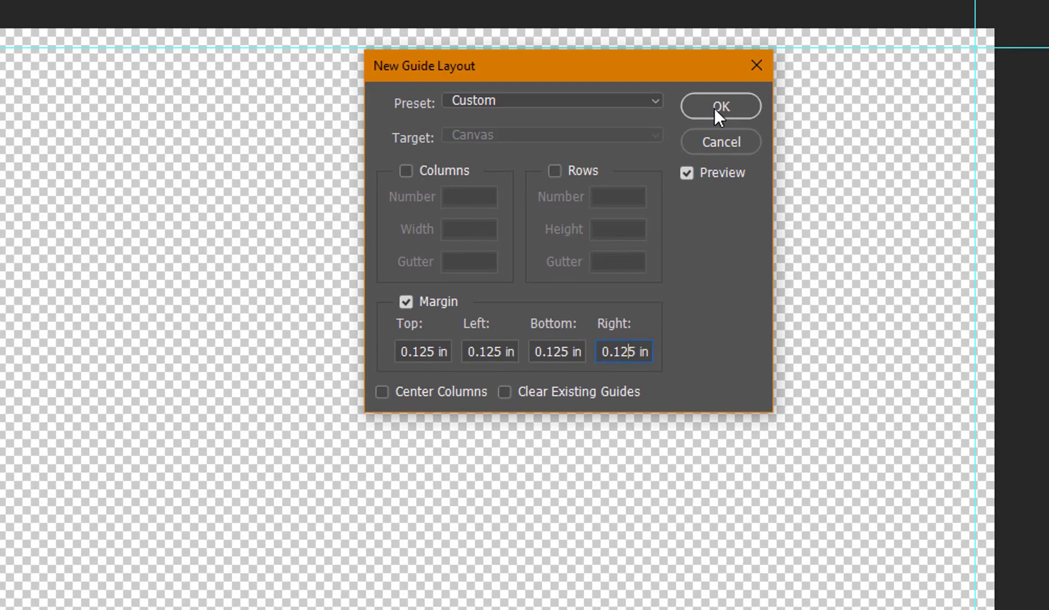
pyautogui.click(714, 107)
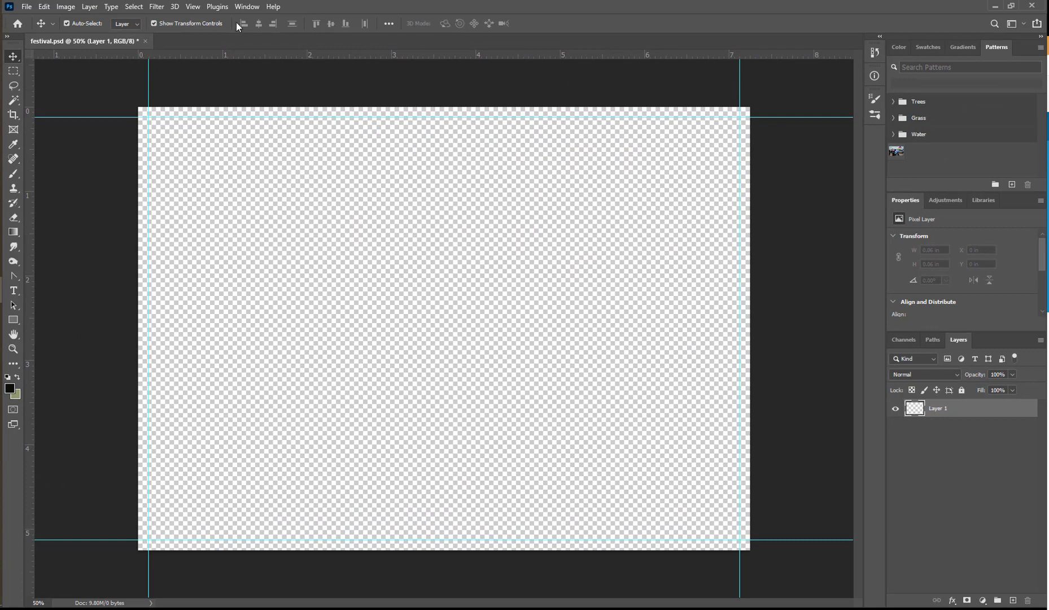
# Step: Lock the margin guides and save the document
pyautogui.click(192, 7)
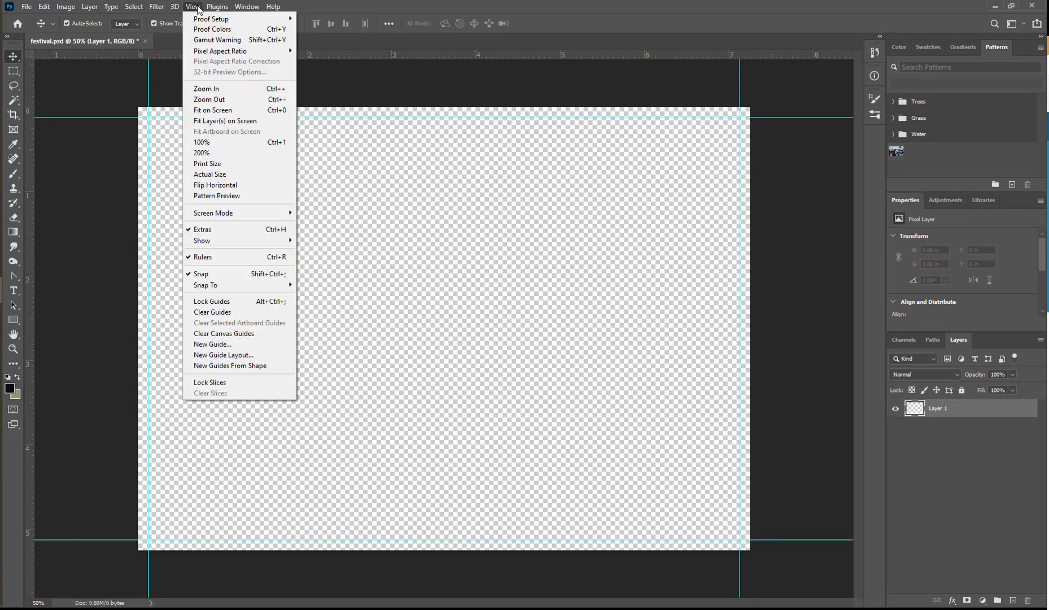
pyautogui.click(217, 302)
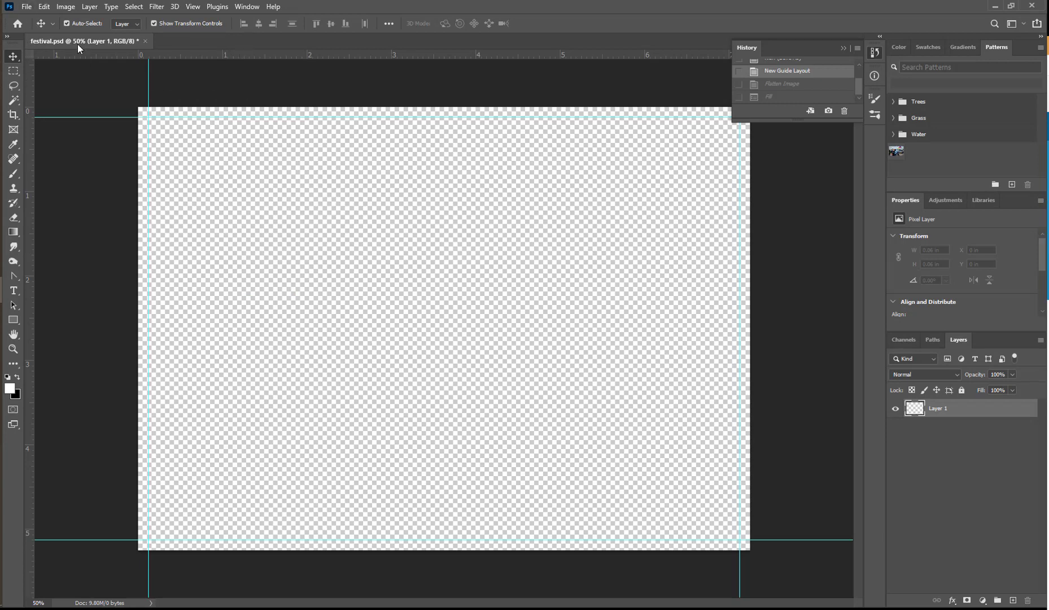
pyautogui.click(28, 7)
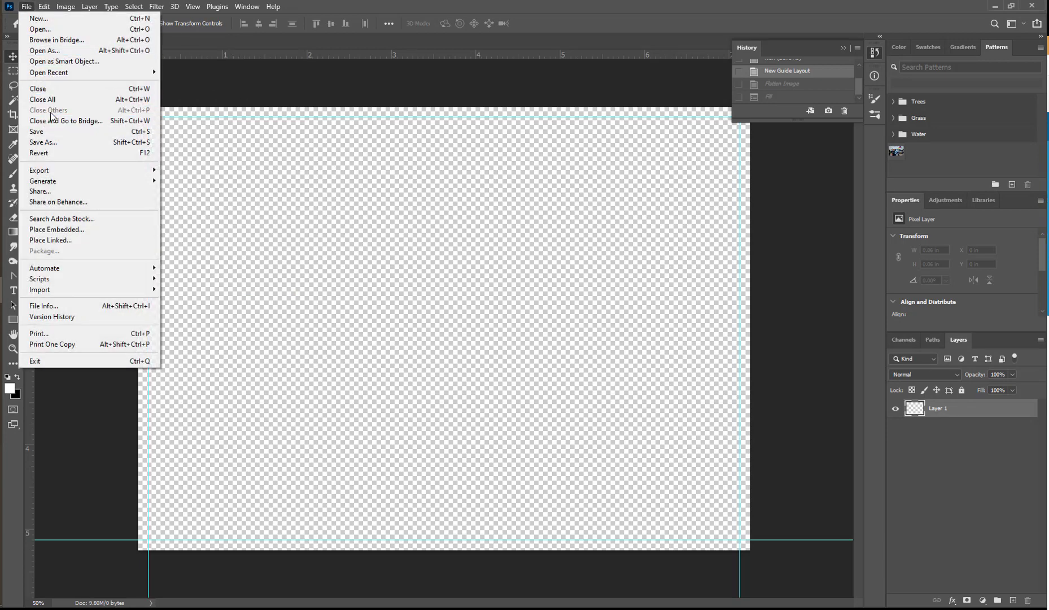
pyautogui.click(45, 137)
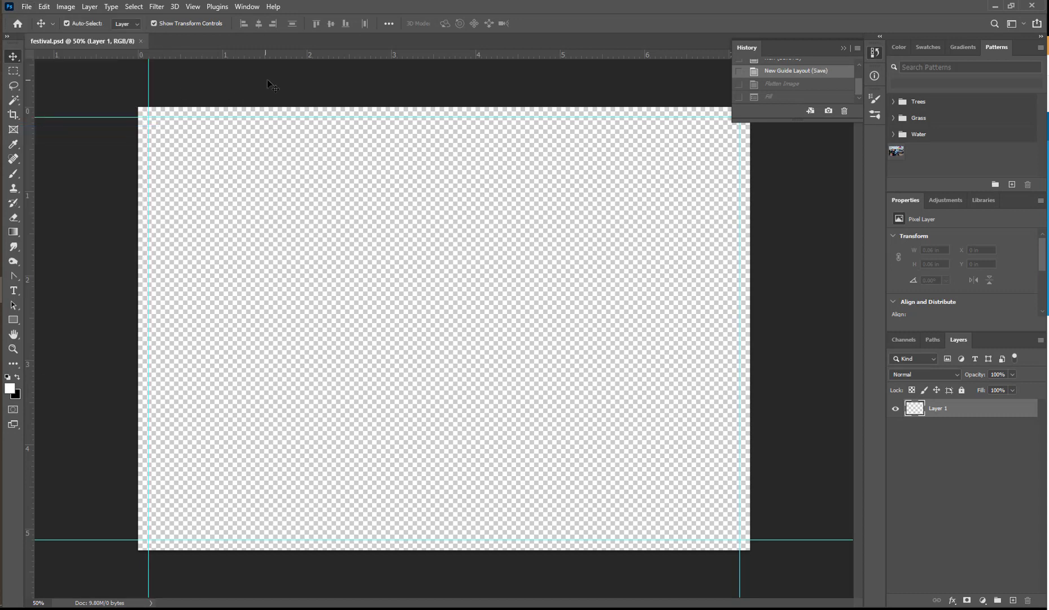
# Step: Flatten the image so the transparent layer becomes a solid background layer
pyautogui.click(7, 377)
pyautogui.click(1041, 340)
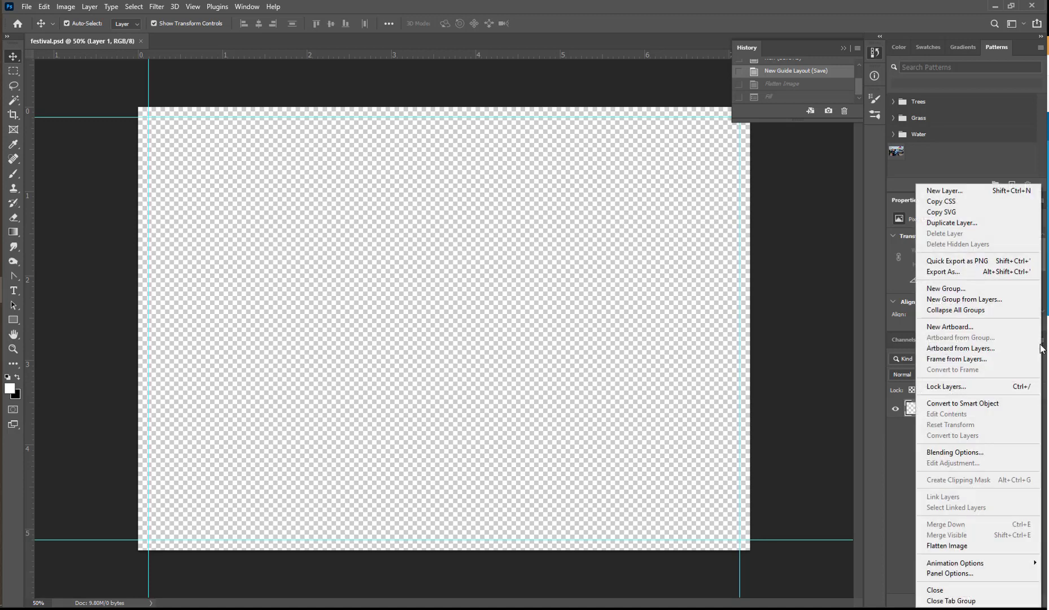
pyautogui.click(953, 546)
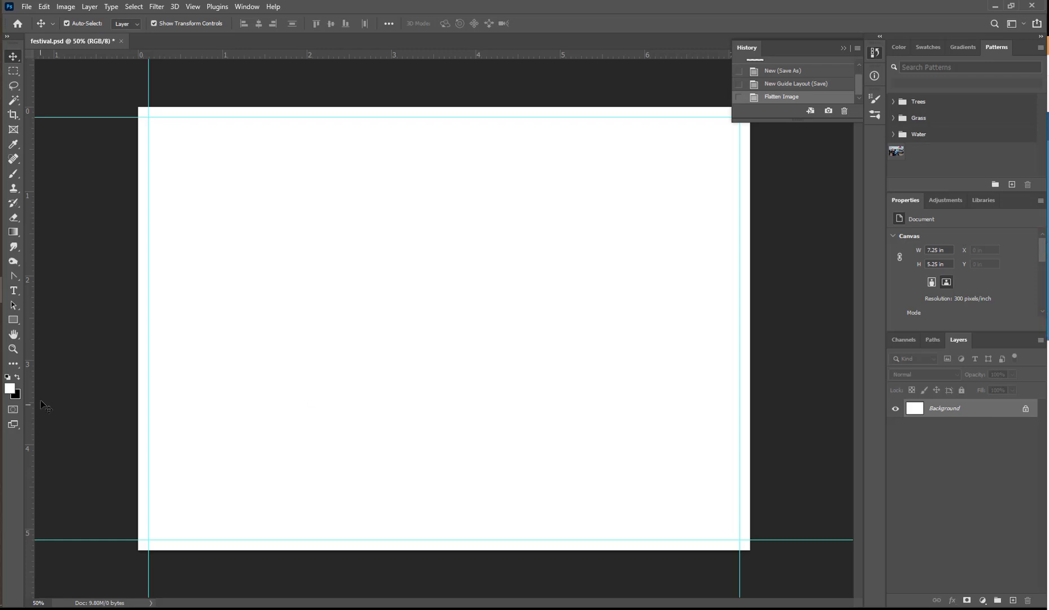
# Step: Fill the Background layer with the black background color in Normal mode at 100% opacity
pyautogui.click(45, 7)
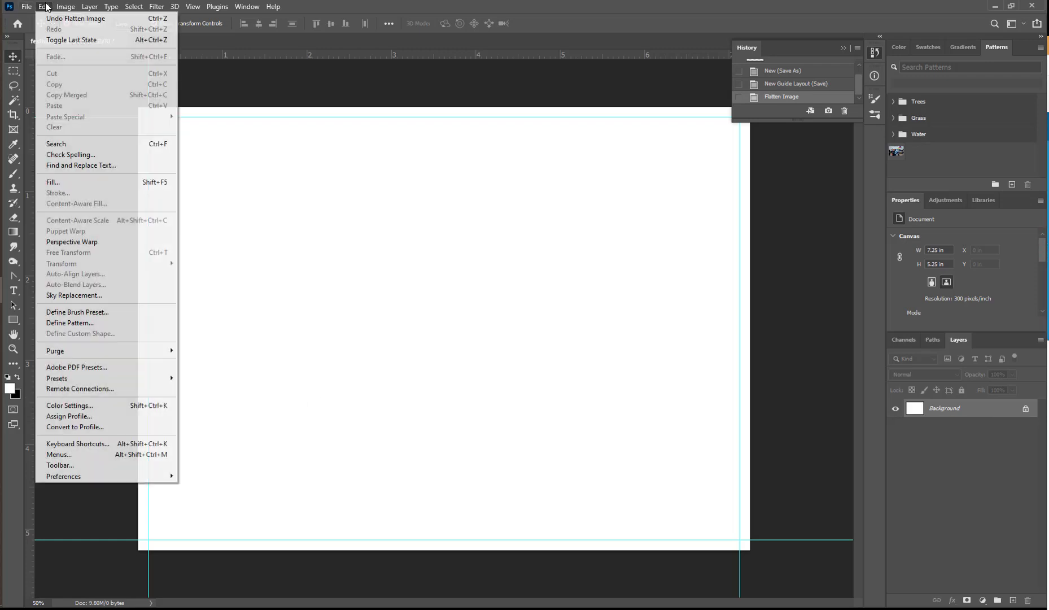
pyautogui.click(53, 181)
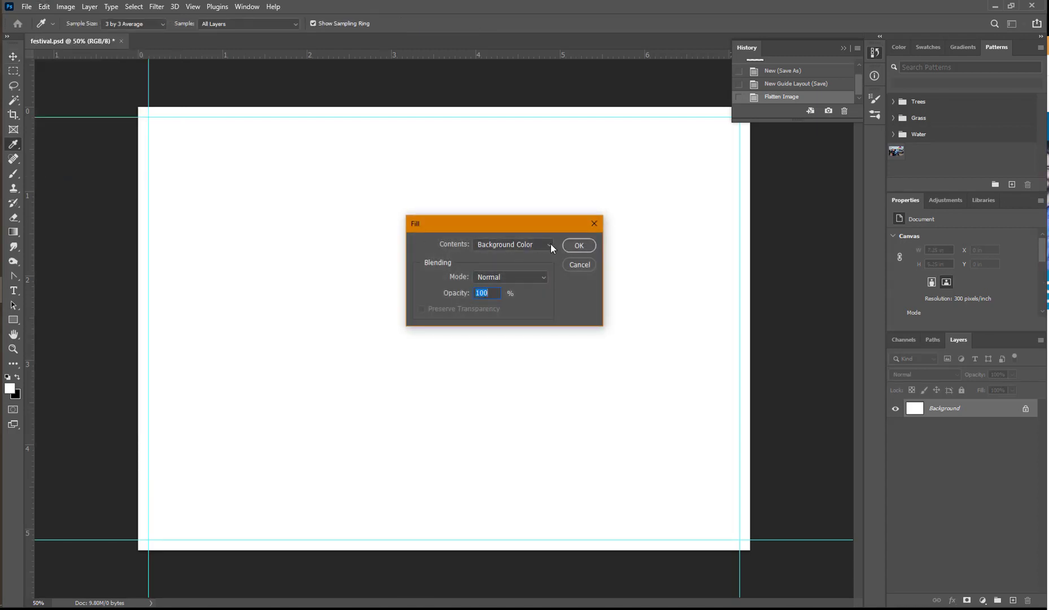
pyautogui.click(580, 246)
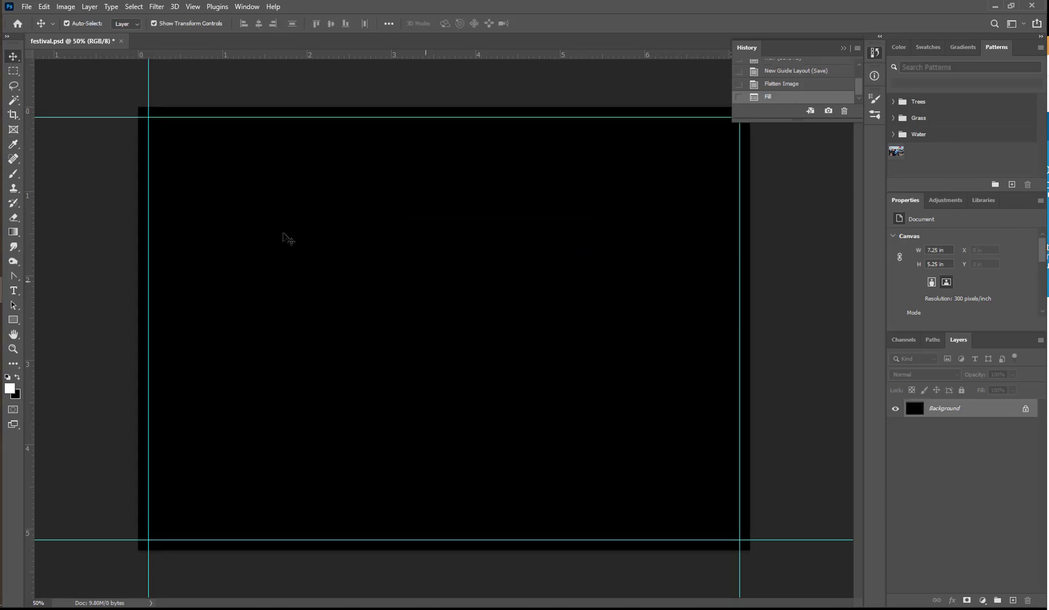
# Step: Save the black document on the computer in the Cards folder as blvd in Photoshop format
pyautogui.click(26, 7)
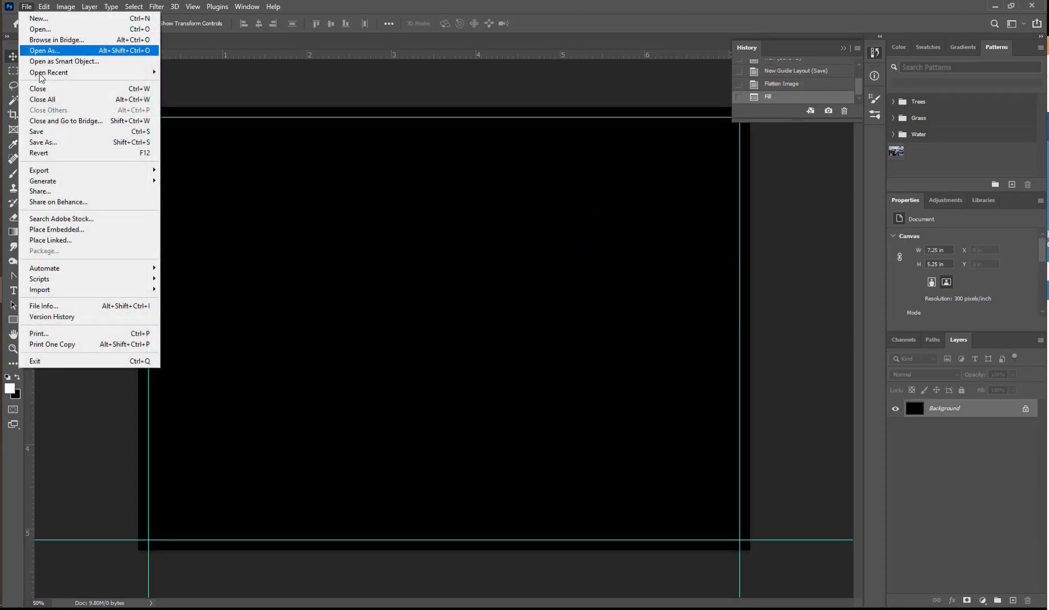
pyautogui.click(50, 142)
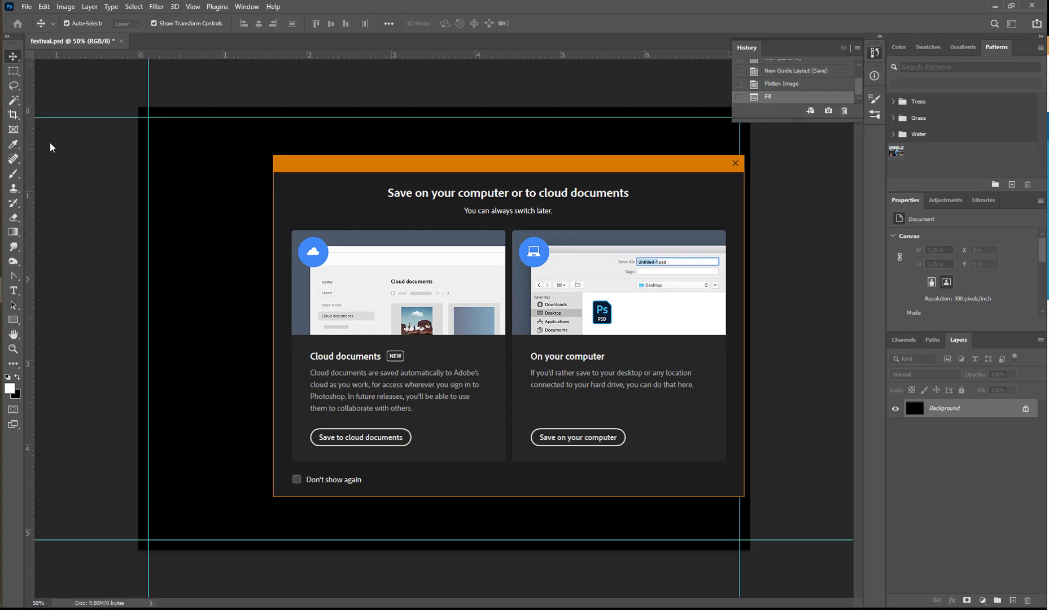
pyautogui.click(598, 437)
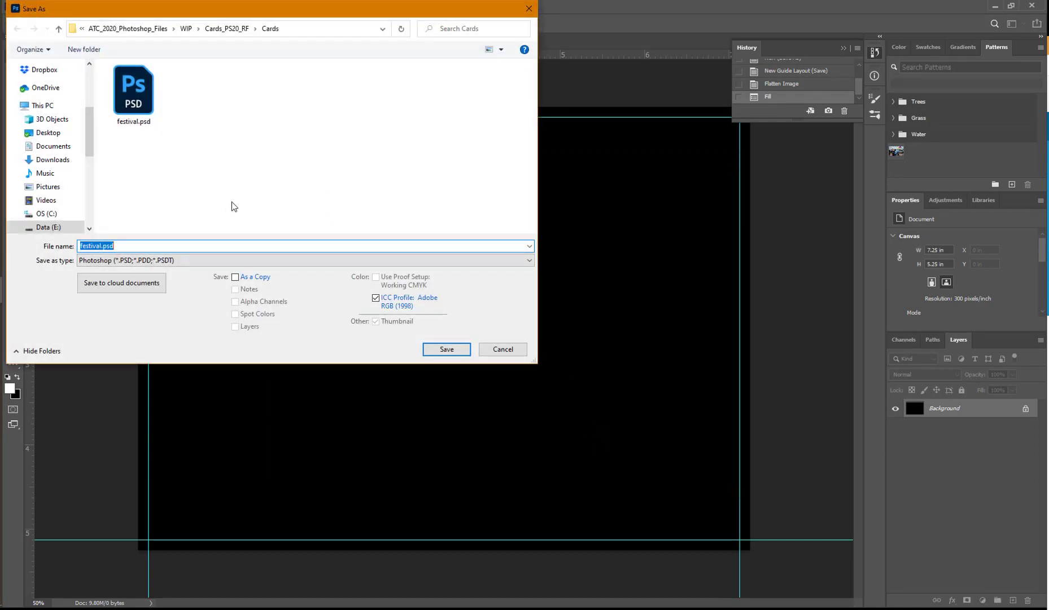
pyautogui.write('blvd')
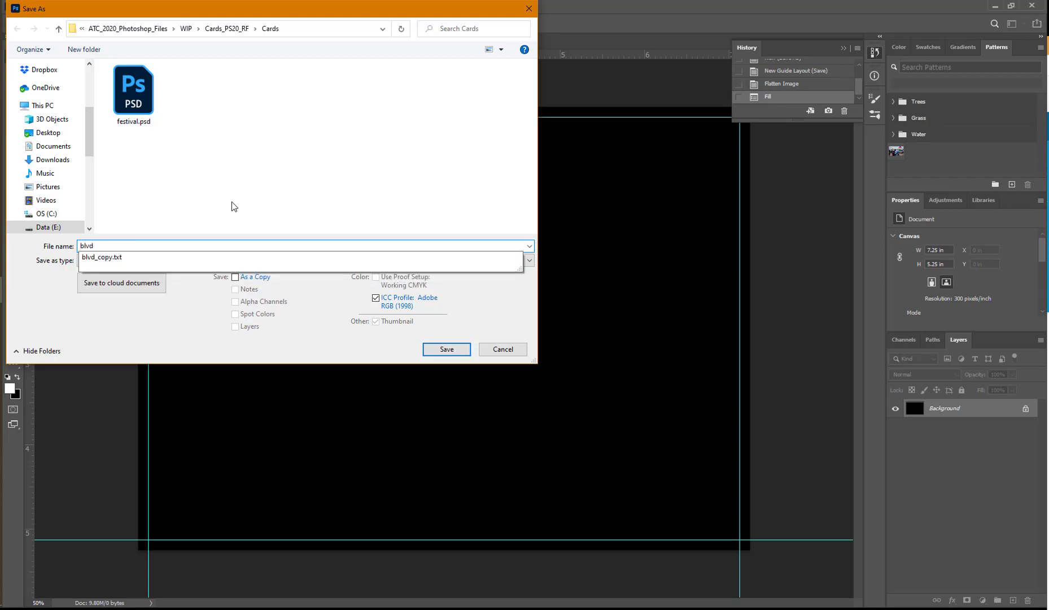
pyautogui.click(455, 351)
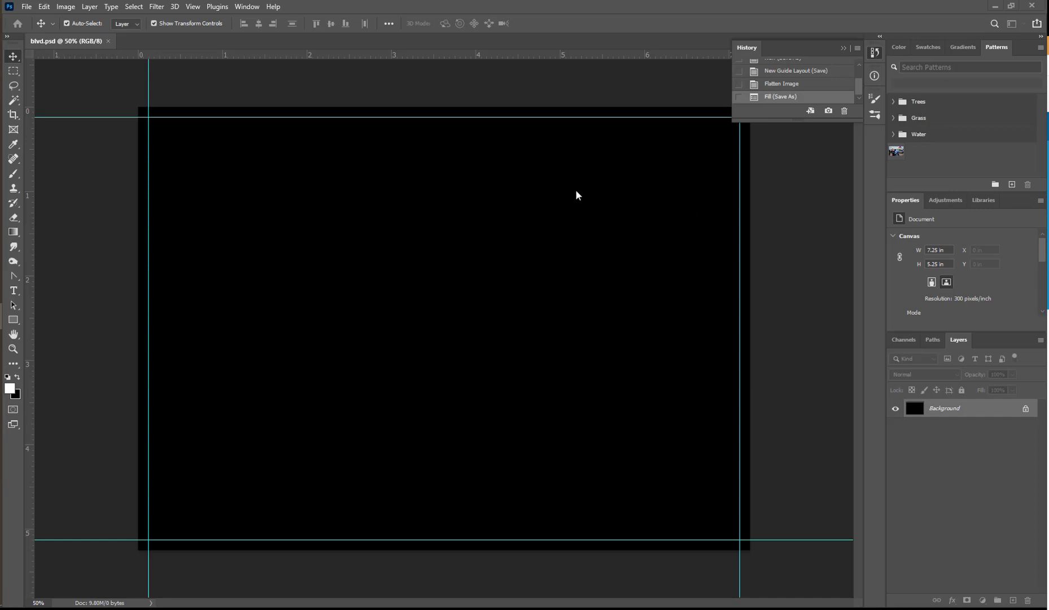
# Step: Open Lights.jpg from the Cards folder, leaving it as is without color management
pyautogui.click(26, 7)
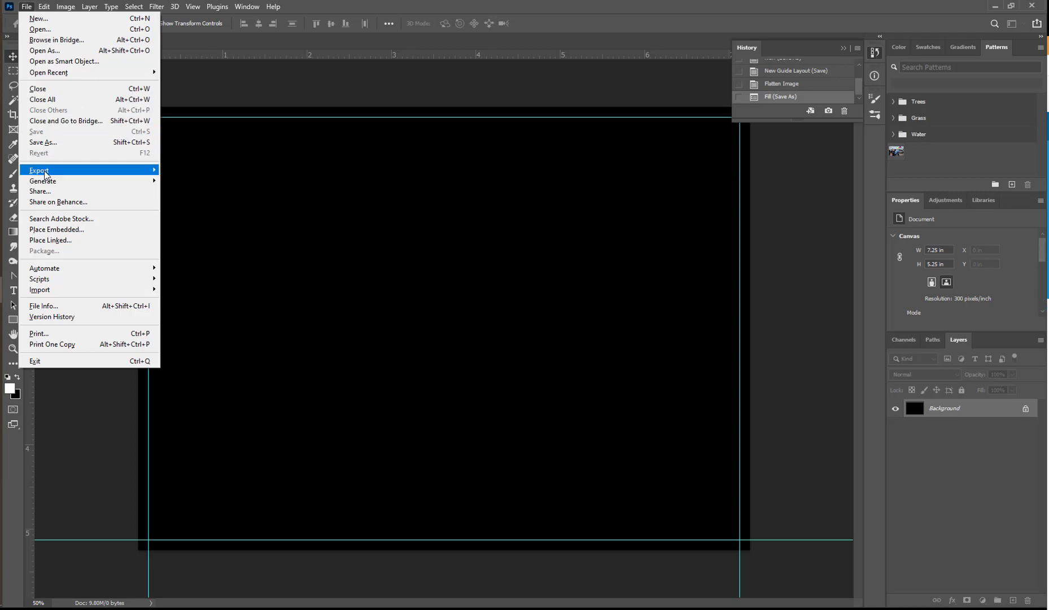
pyautogui.click(56, 29)
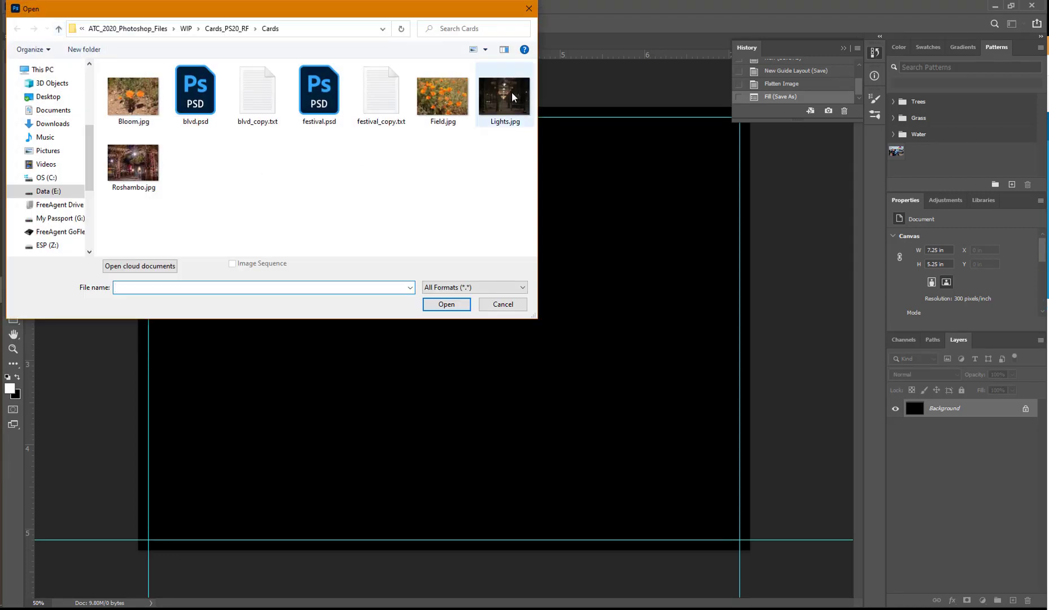
pyautogui.click(512, 93)
pyautogui.click(446, 304)
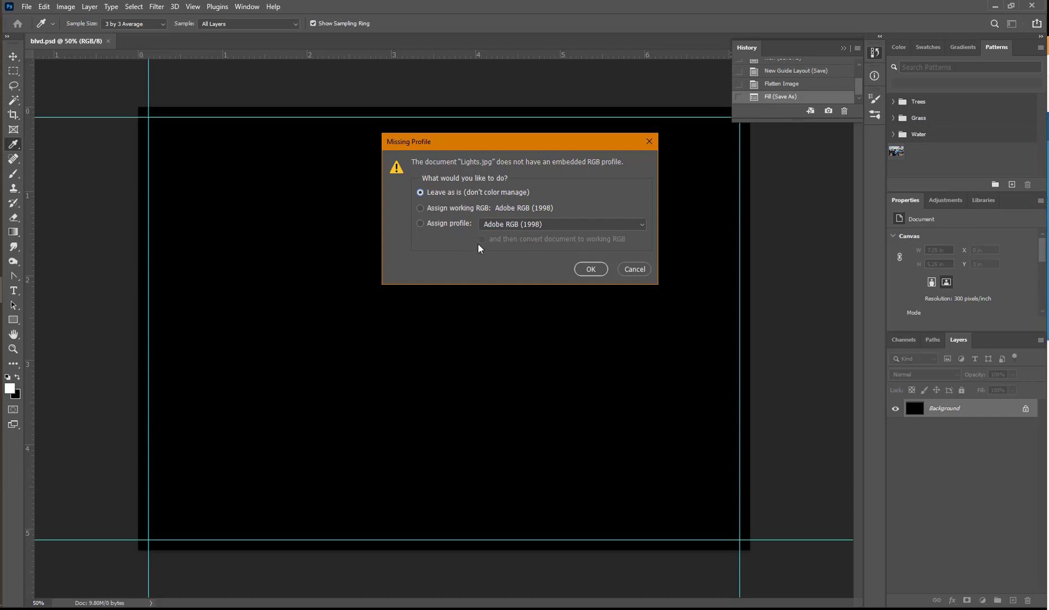
pyautogui.click(591, 269)
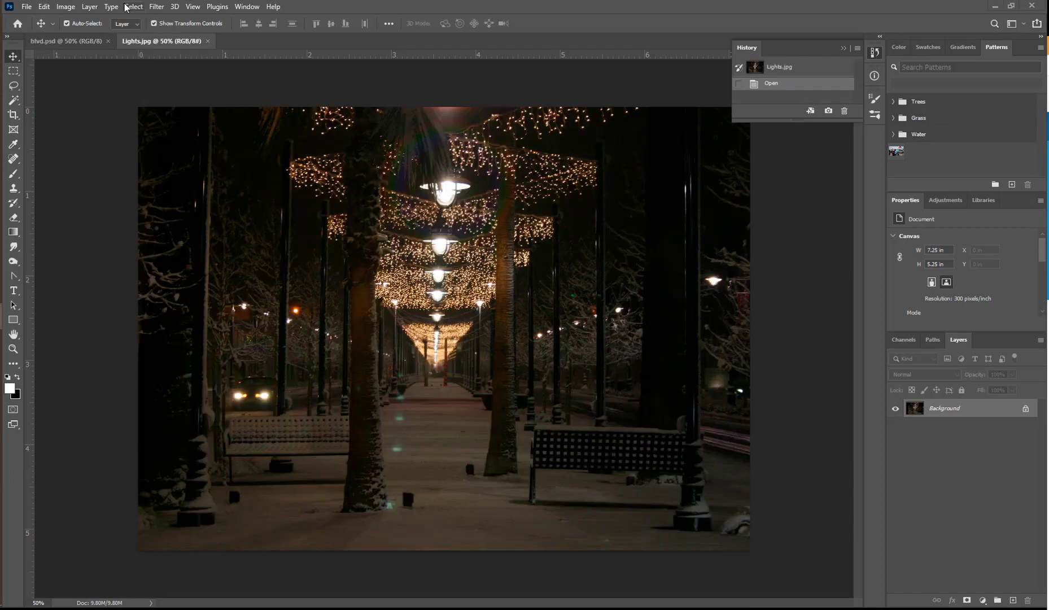
# Step: Copy the entire Lights.jpg image and close that file
pyautogui.click(134, 7)
pyautogui.click(148, 18)
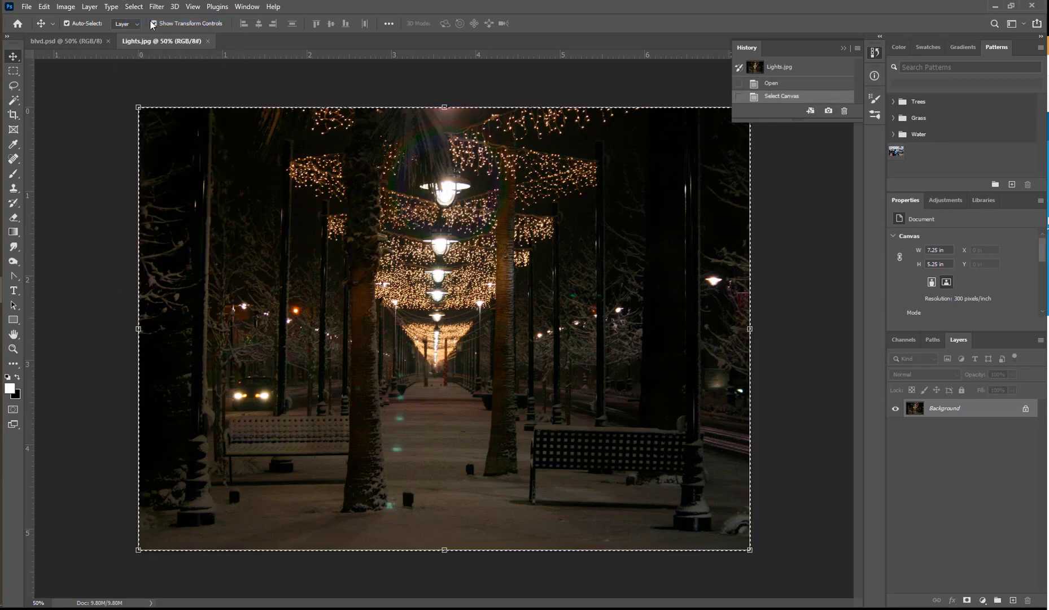
pyautogui.click(44, 6)
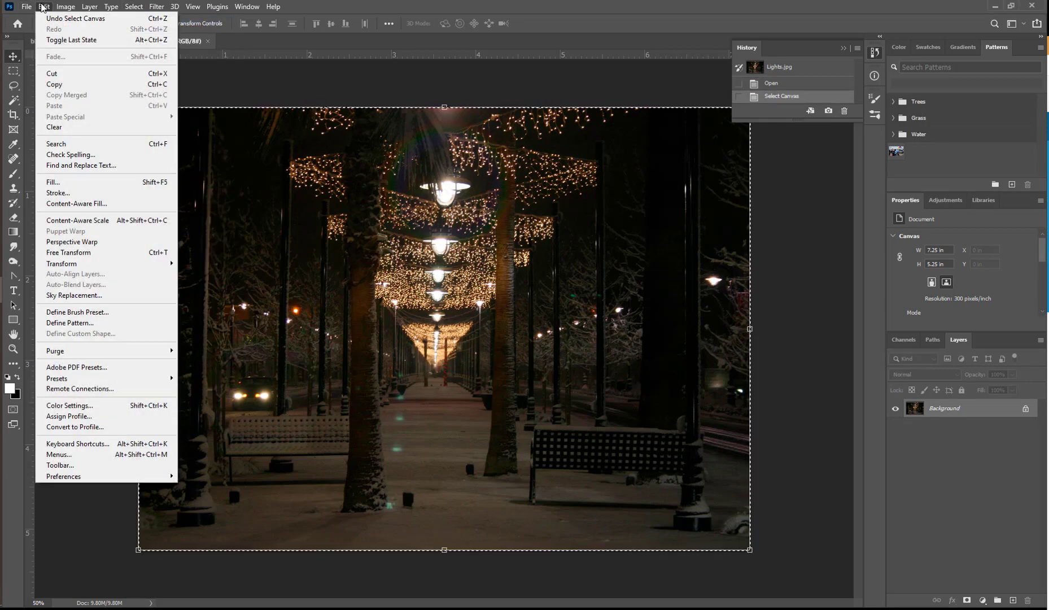
pyautogui.click(60, 84)
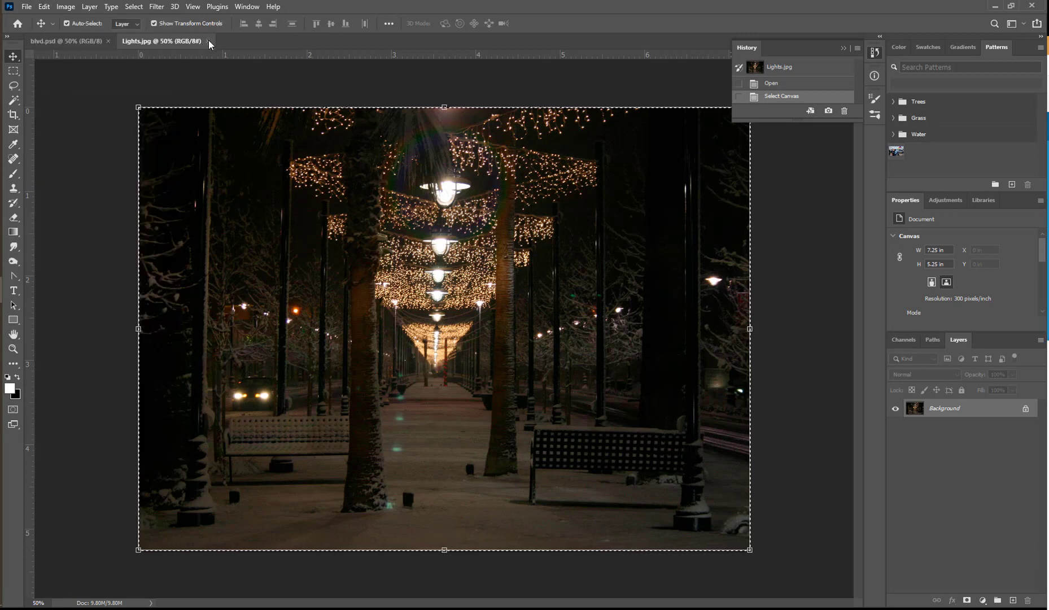
pyautogui.click(208, 40)
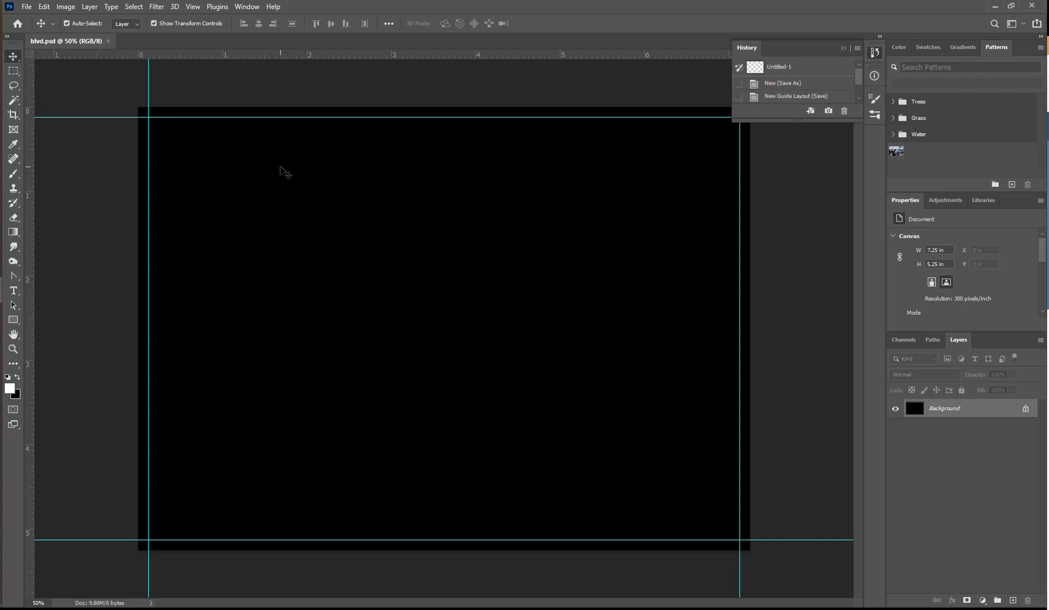
# Step: Paste the copied photo into the blvd document and name its new layer lights
pyautogui.click(44, 6)
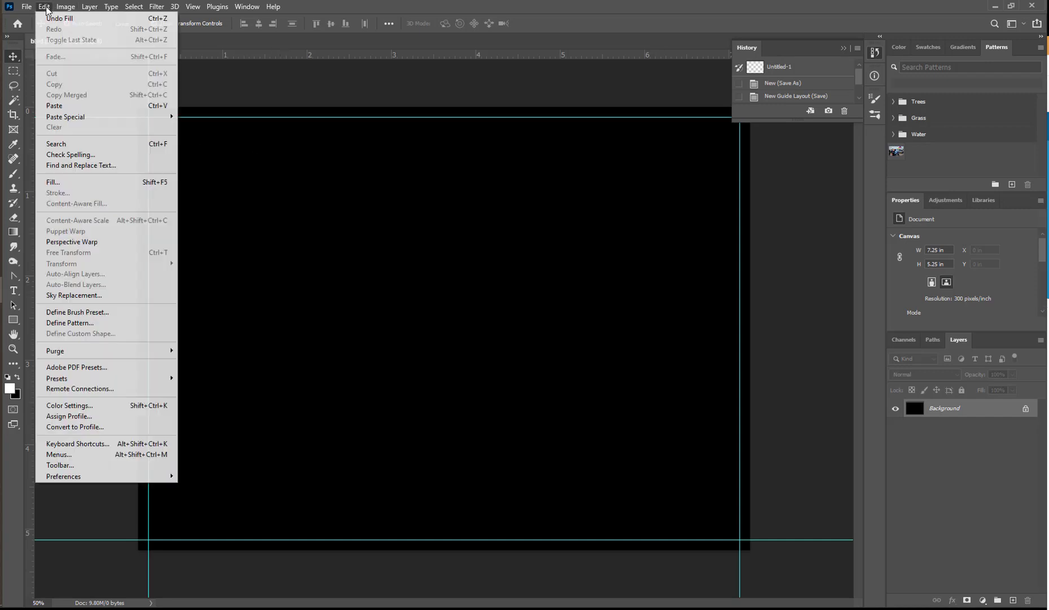
pyautogui.click(75, 105)
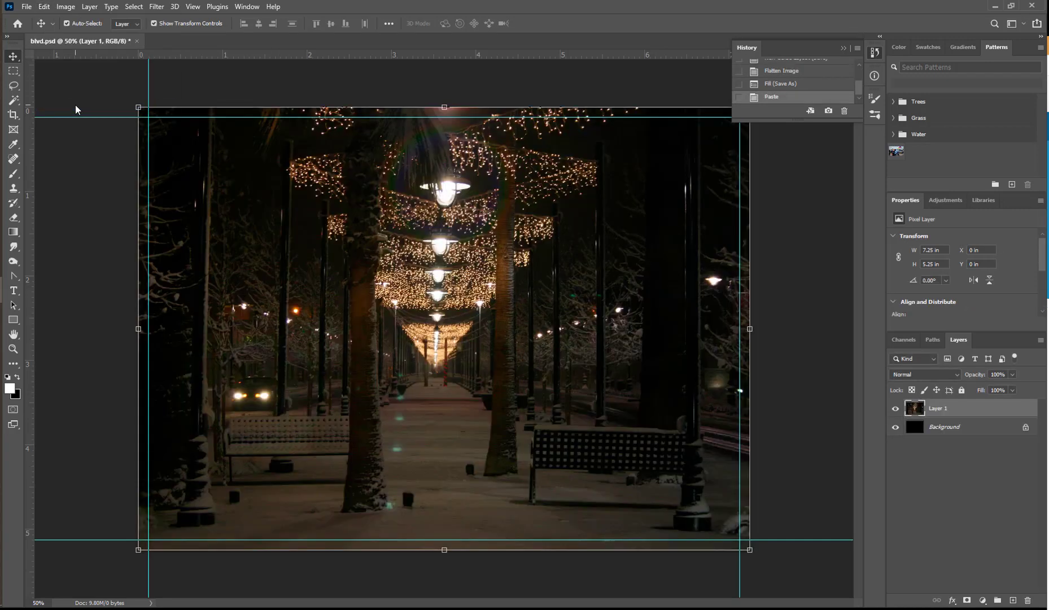
pyautogui.doubleClick(948, 408)
pyautogui.write('lights')
pyautogui.press('Return')
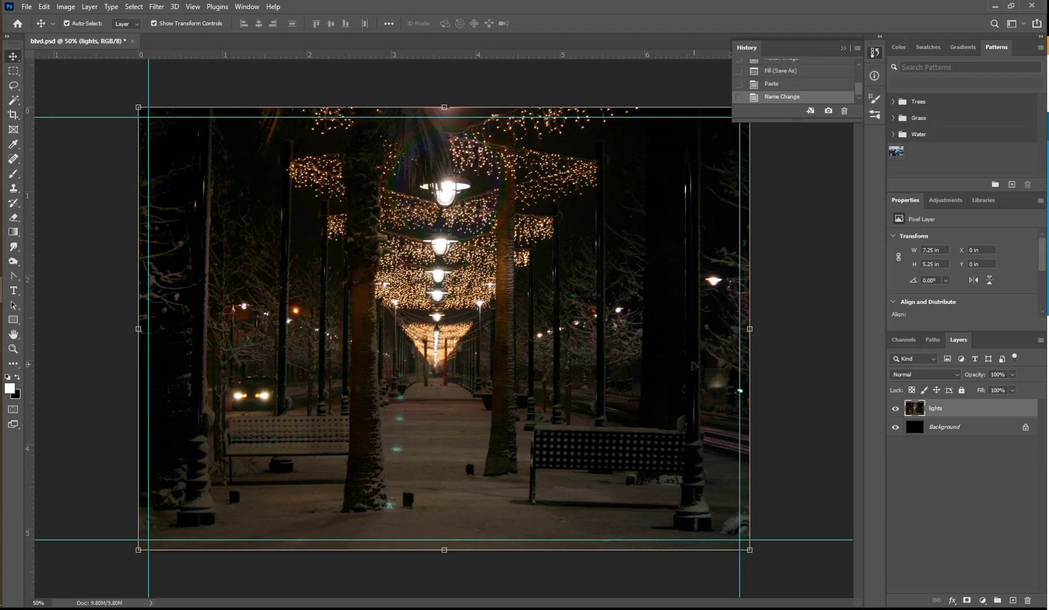
# Step: Save the blvd document with Maximize Compatibility enabled
pyautogui.click(26, 6)
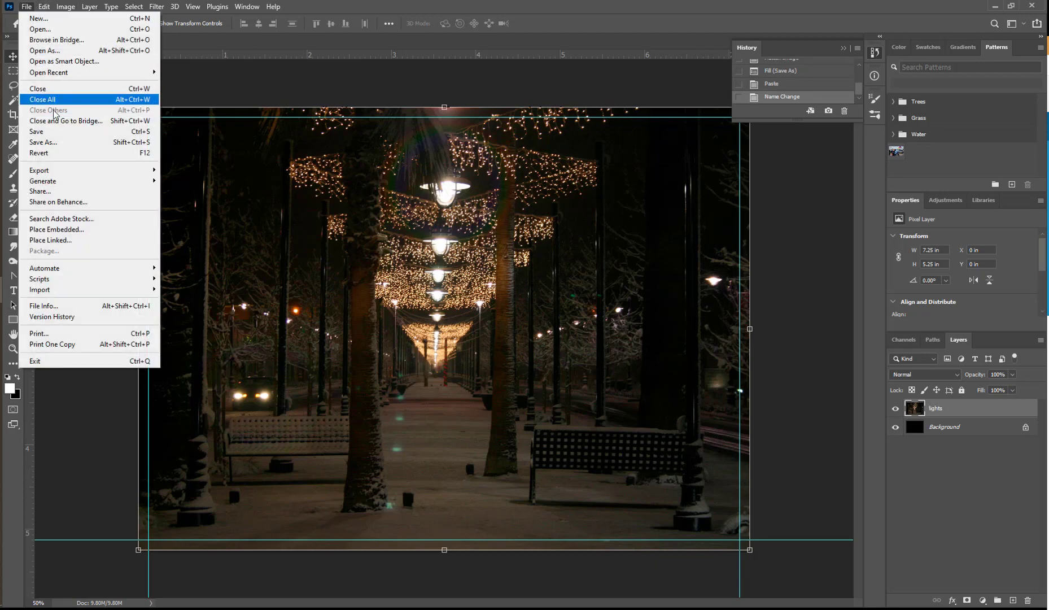
pyautogui.click(60, 133)
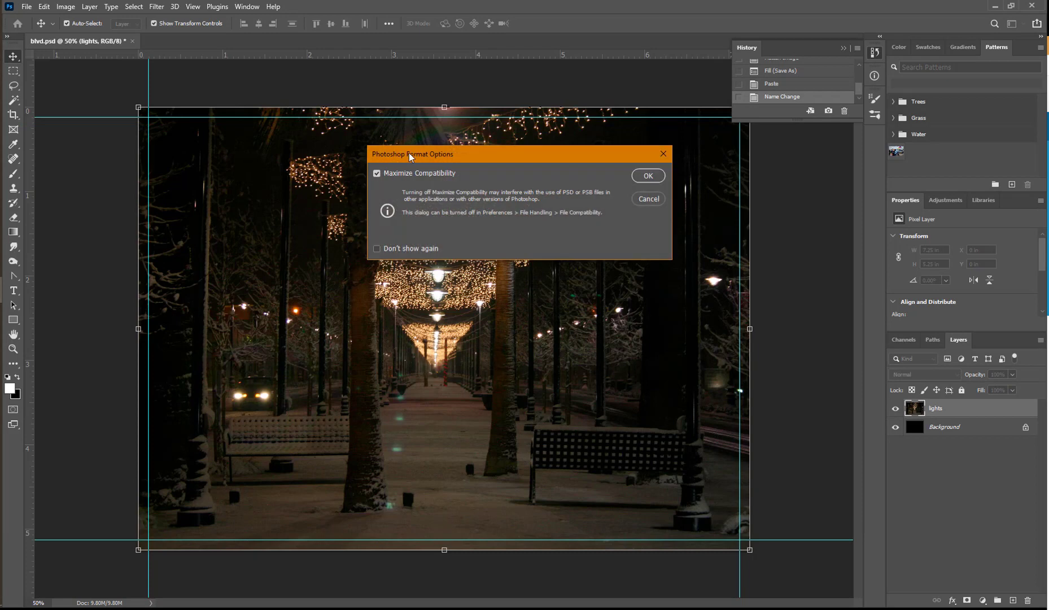
pyautogui.click(647, 176)
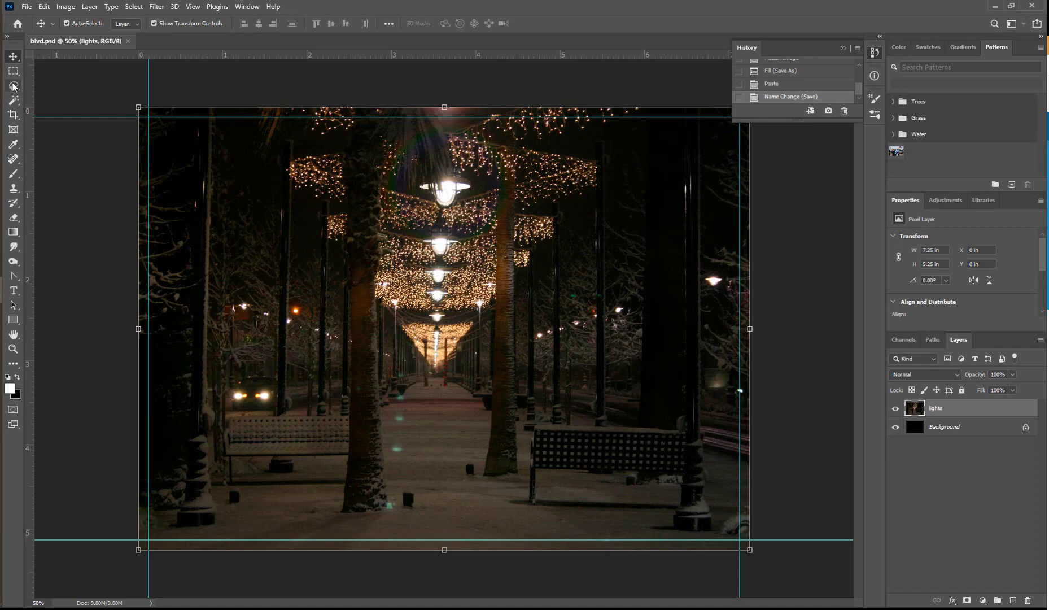
# Step: Open festival.psd from the Cards folder
pyautogui.click(26, 7)
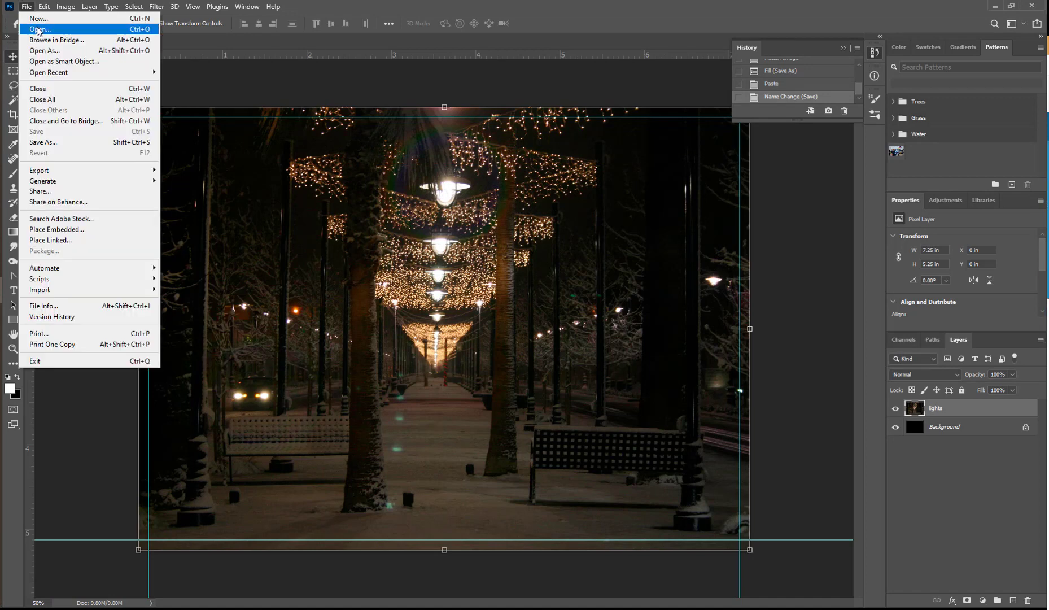
pyautogui.click(38, 31)
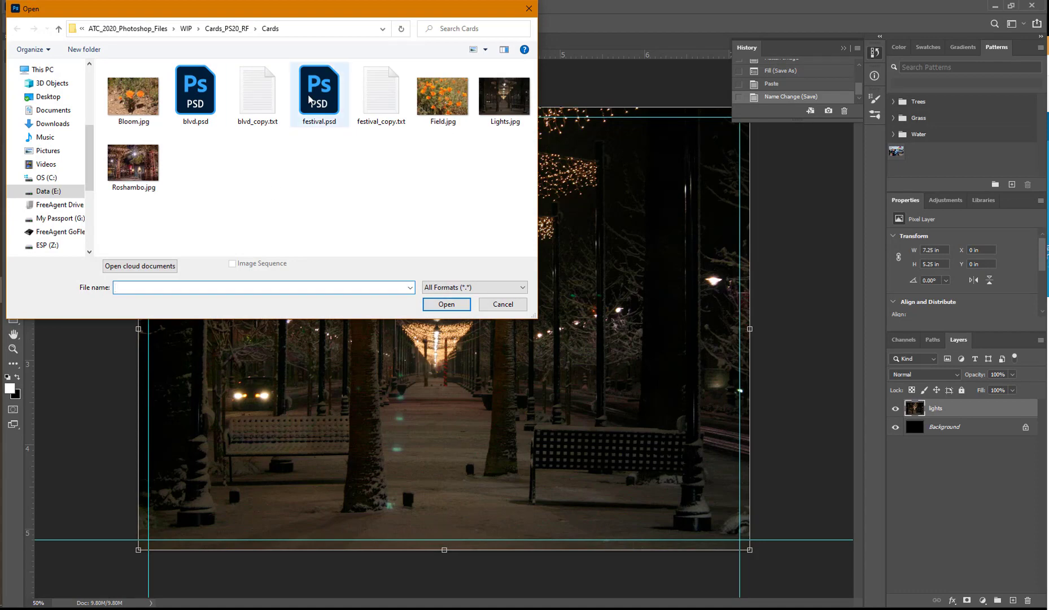
pyautogui.click(319, 95)
pyautogui.click(446, 304)
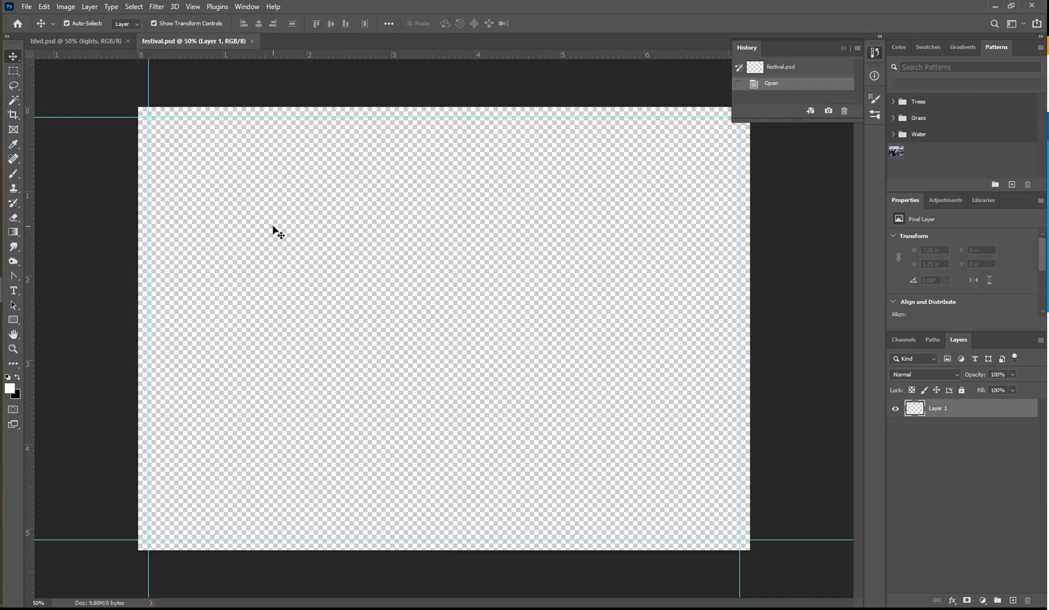
# Step: Open Bloom.jpg from the Cards folder, using its embedded color profile
pyautogui.click(28, 8)
pyautogui.click(39, 29)
pyautogui.click(137, 95)
pyautogui.click(447, 305)
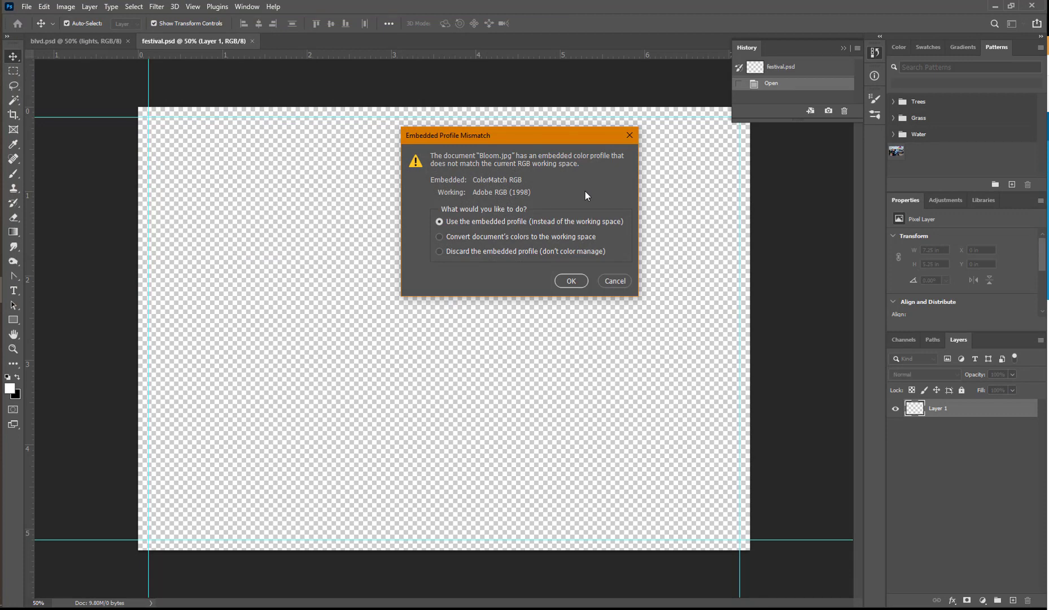
pyautogui.click(573, 277)
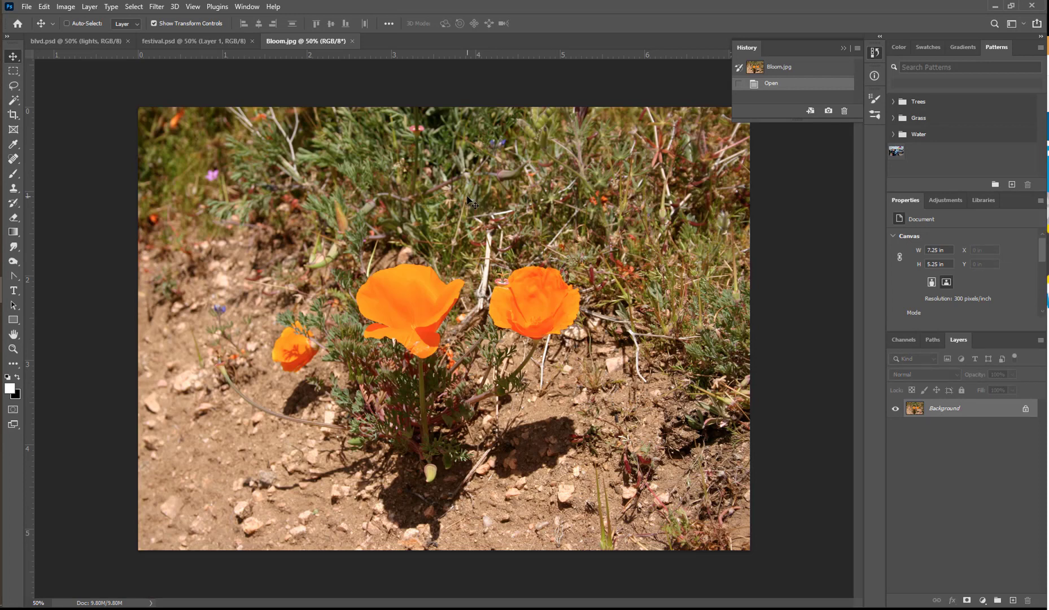
# Step: Copy the entire Bloom.jpg image and paste it into festival.psd, converting its colors to preserve their appearance
pyautogui.hotkey('ctrl', 'a')
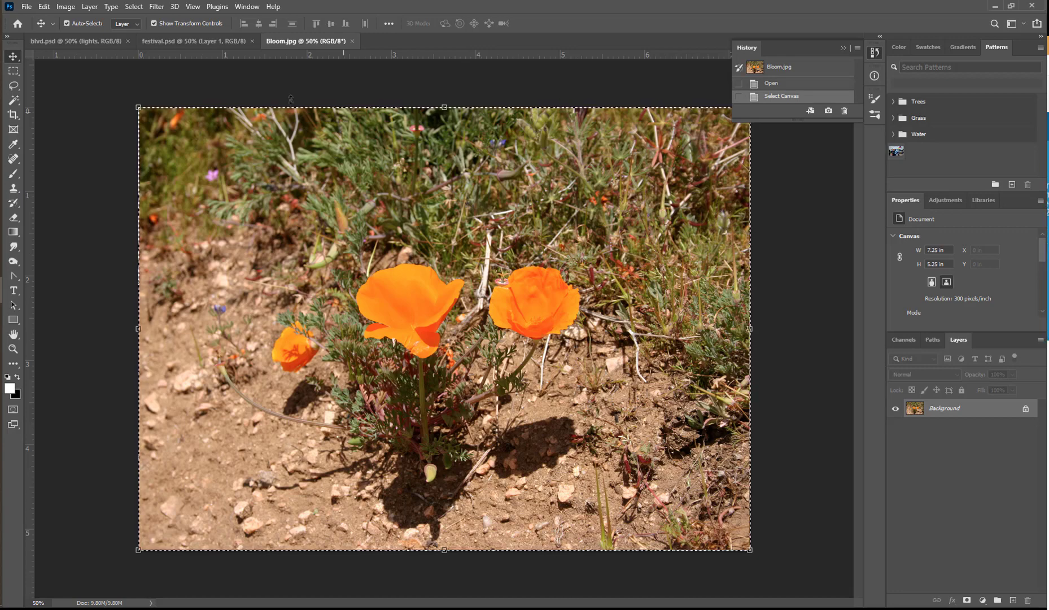
pyautogui.click(195, 42)
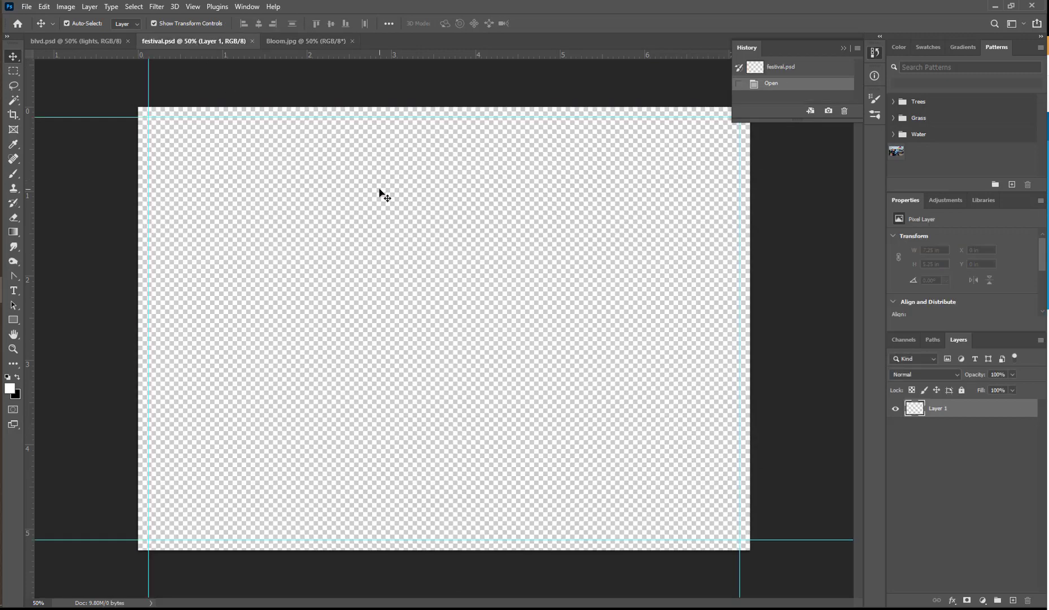
pyautogui.press('ctrl')
pyautogui.hotkey('ctrl', 'v')
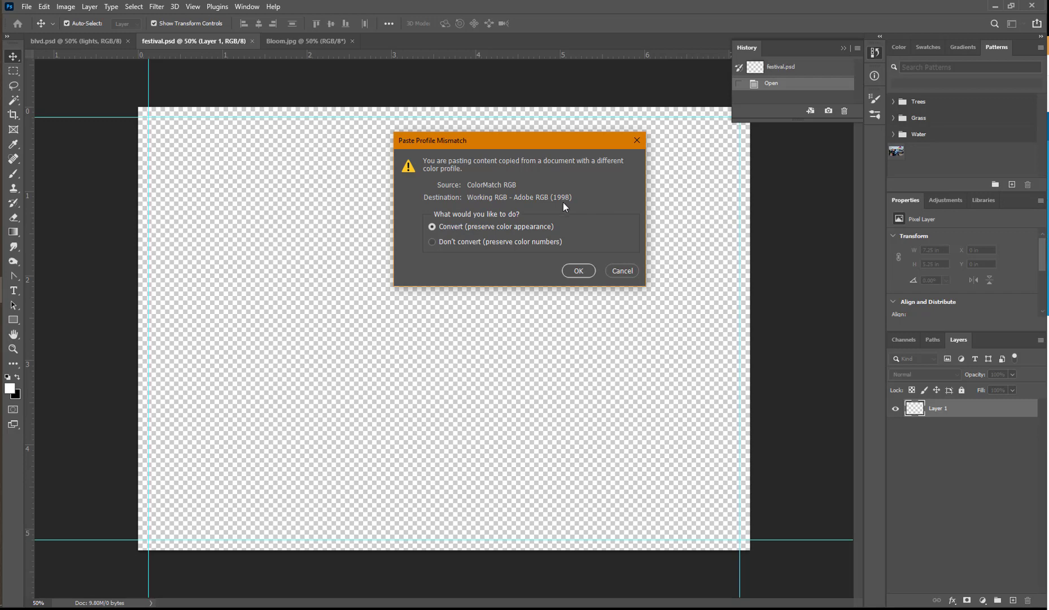
pyautogui.click(579, 271)
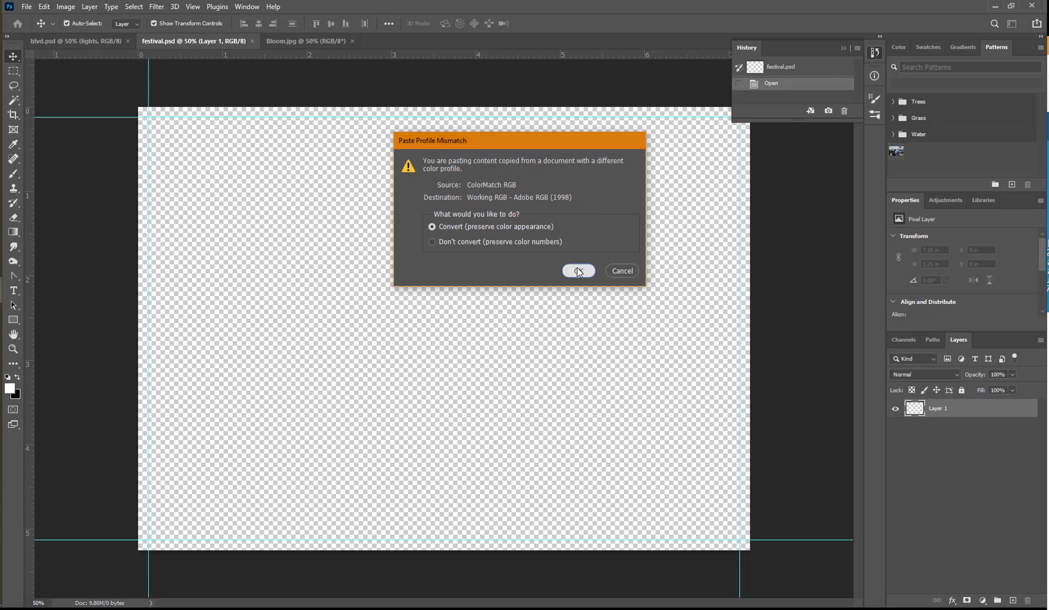
# Step: Rename the poppy photo's layer in festival.psd as Bloom and save the document
pyautogui.doubleClick(938, 407)
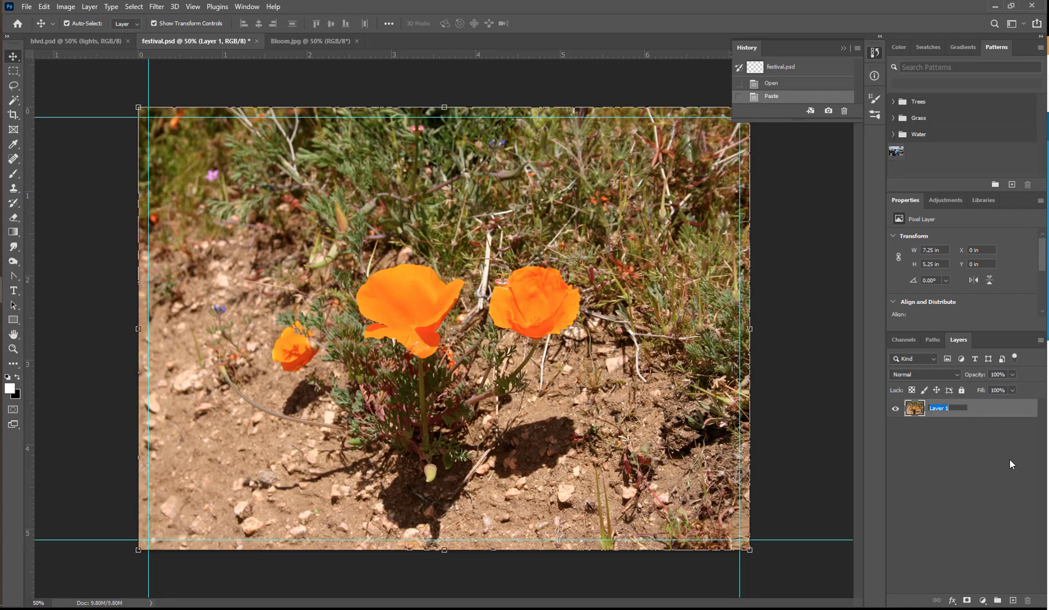
pyautogui.write('Bloom')
pyautogui.press('Return')
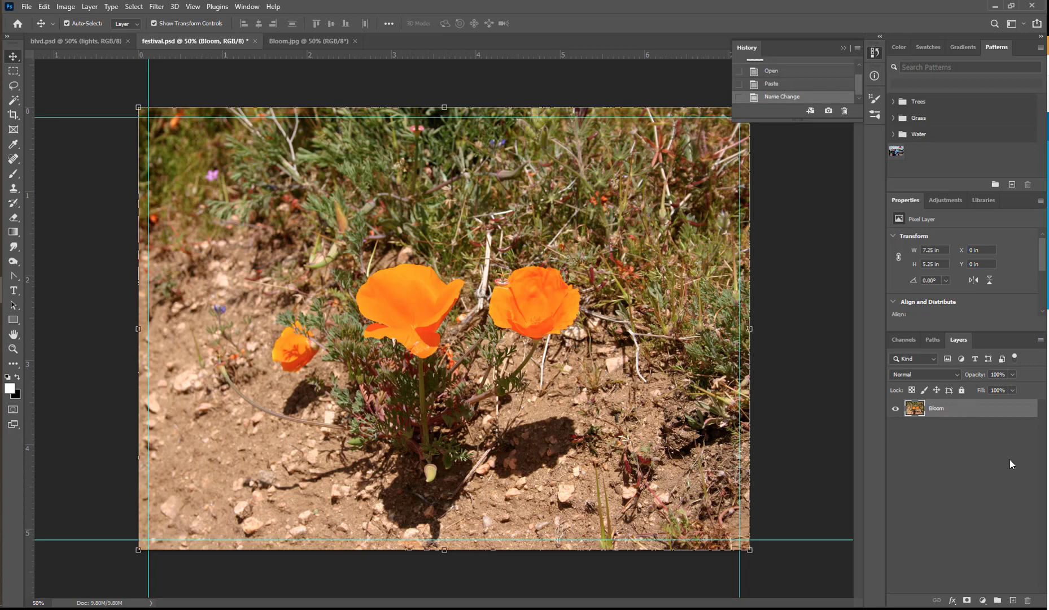
pyautogui.hotkey('ctrl', 's')
# Step: Switch to blvd.psd and select the lights layer
pyautogui.hotkey('ctrl', 'Tab')
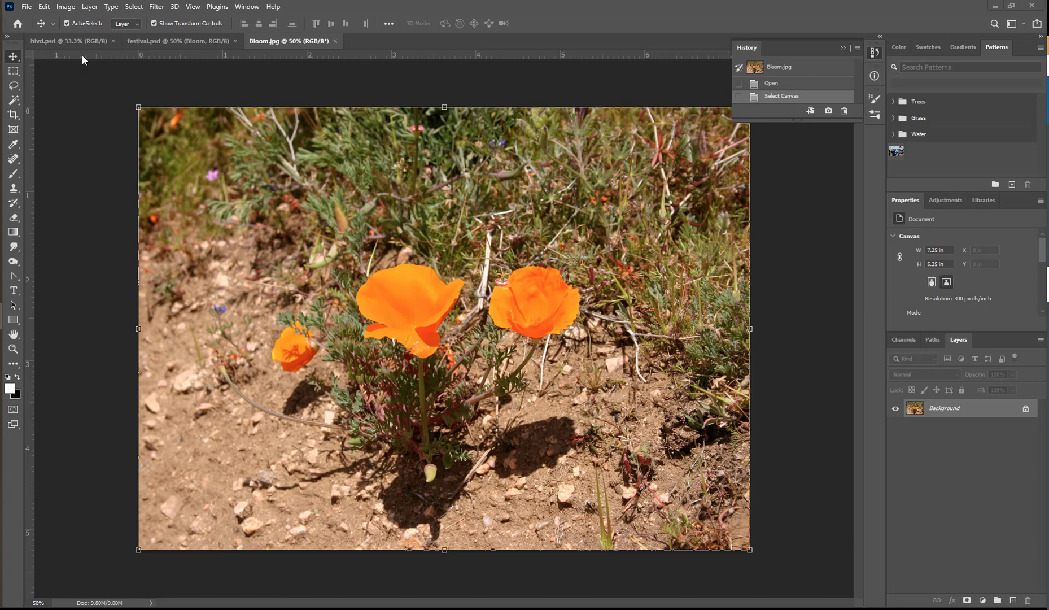
pyautogui.click(76, 40)
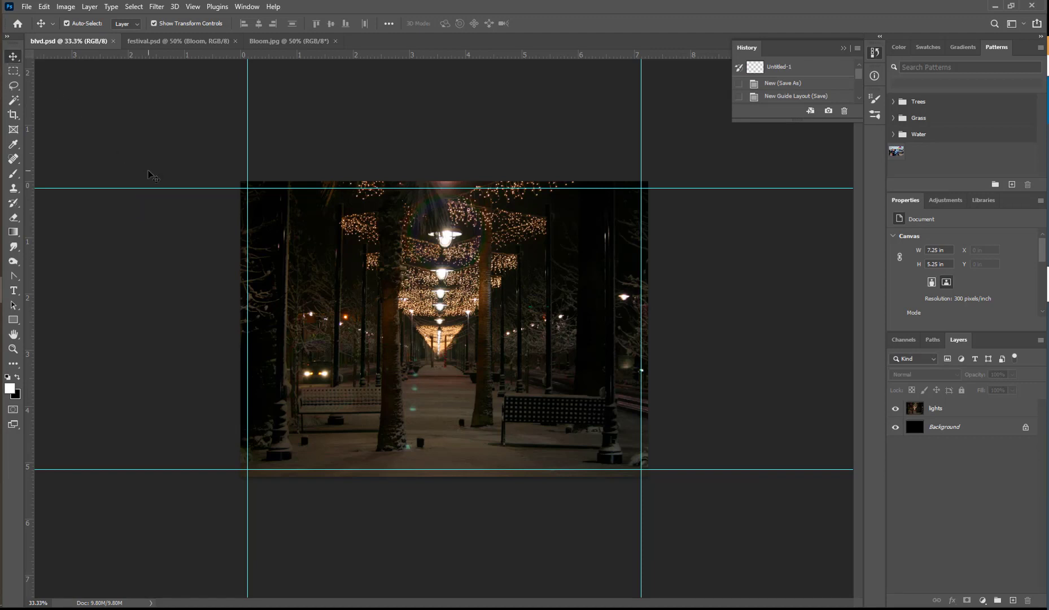
pyautogui.click(949, 410)
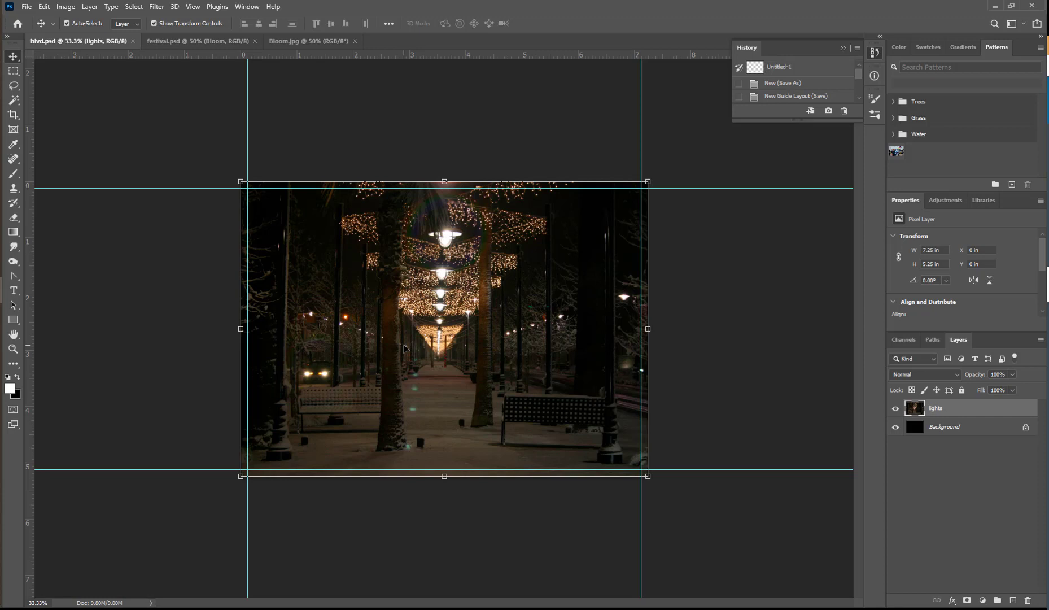
# Step: Try moving the lights layer about 1.47 in to the left, and undo the move
pyautogui.moveTo(404, 347); pyautogui.dragTo(319, 340)
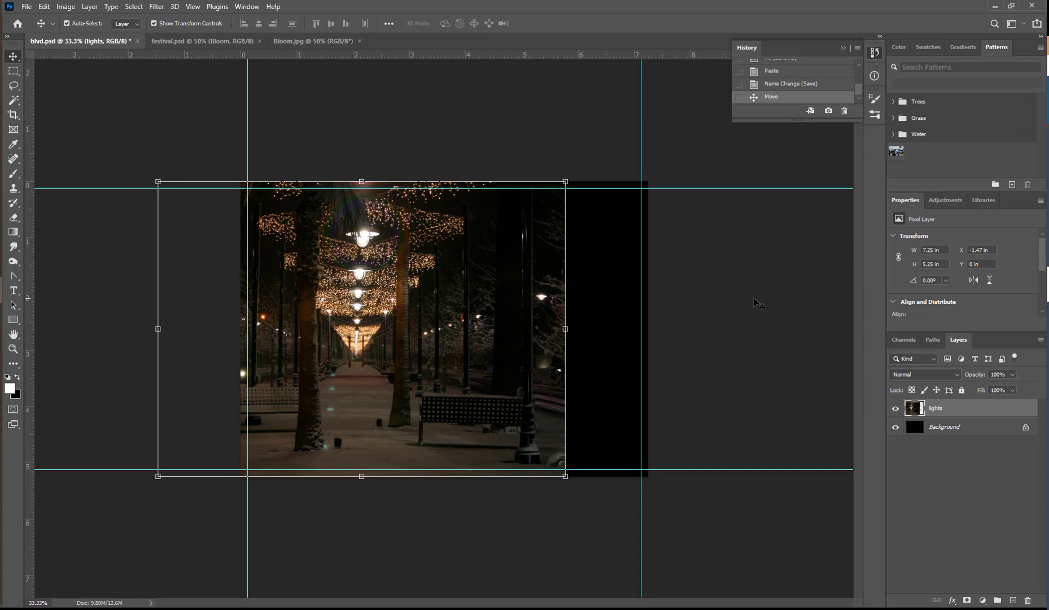
pyautogui.press('ctrl')
pyautogui.hotkey('ctrl', 'z')
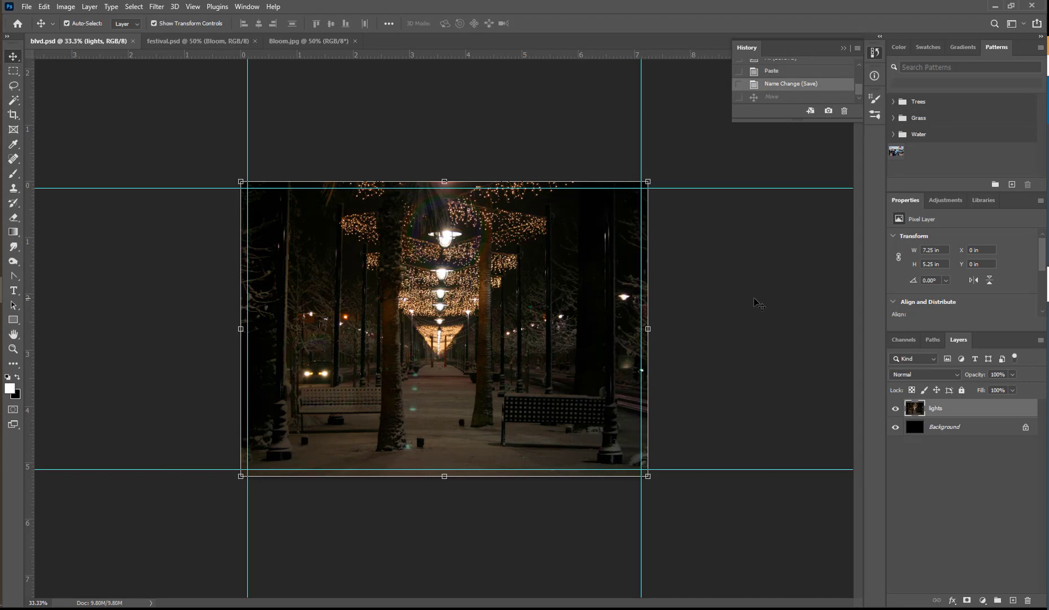
# Step: Try stretching the lights layer leftward with the regular Scale transform, proportionally and in width only to about 137%, and discard it
pyautogui.click(43, 6)
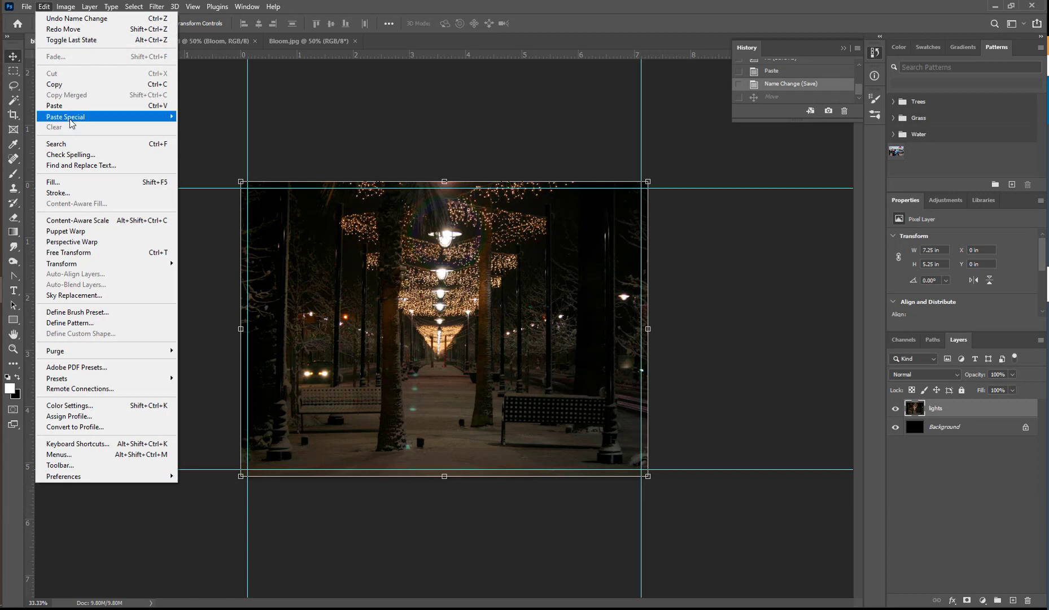
pyautogui.moveTo(82, 263)
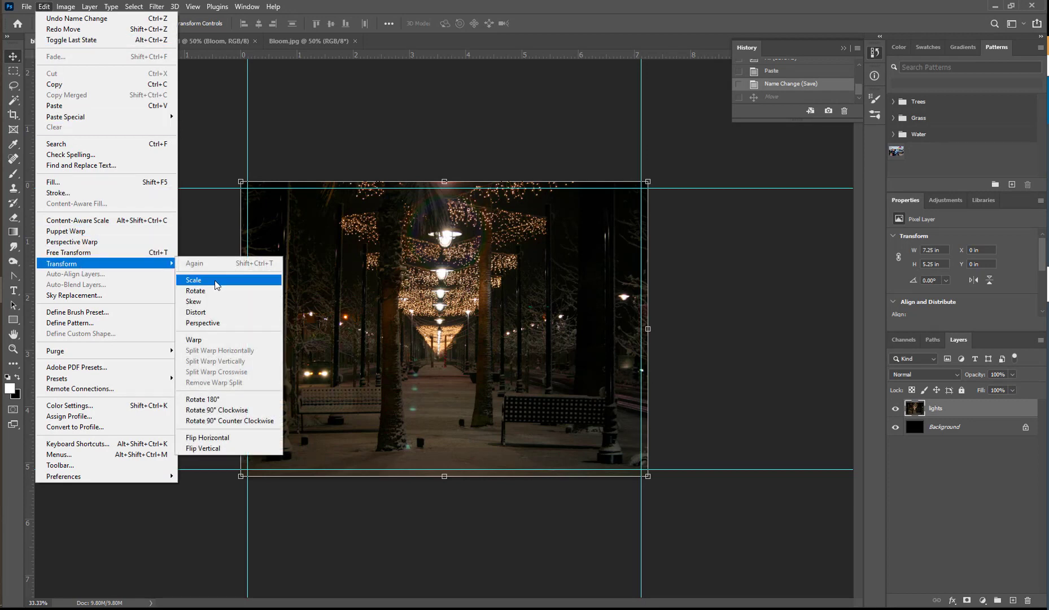
pyautogui.click(217, 280)
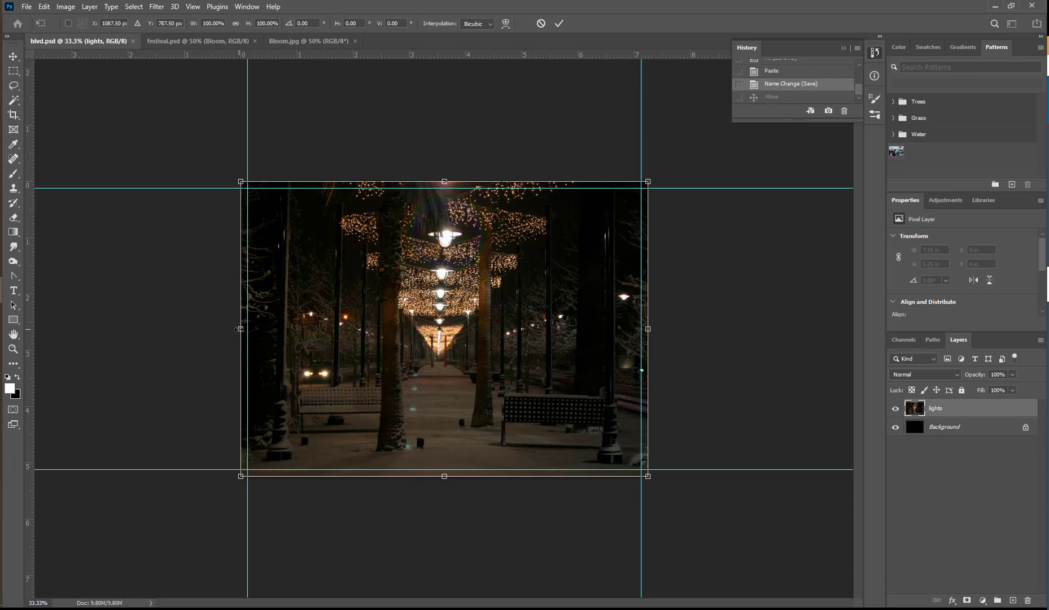
pyautogui.moveTo(239, 328); pyautogui.dragTo(88, 317)
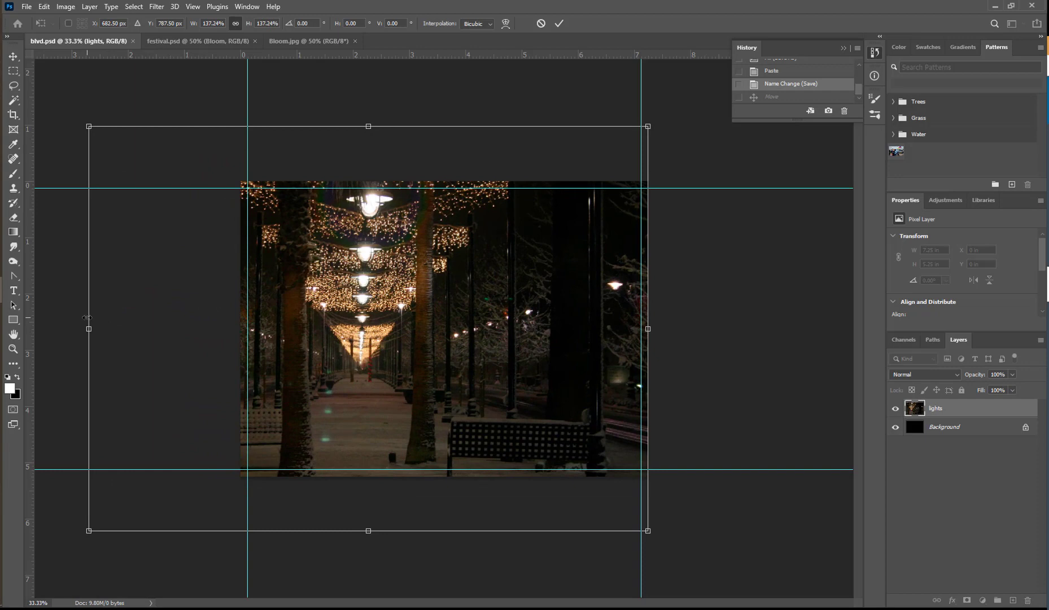
pyautogui.hotkey('ctrl', 'z')
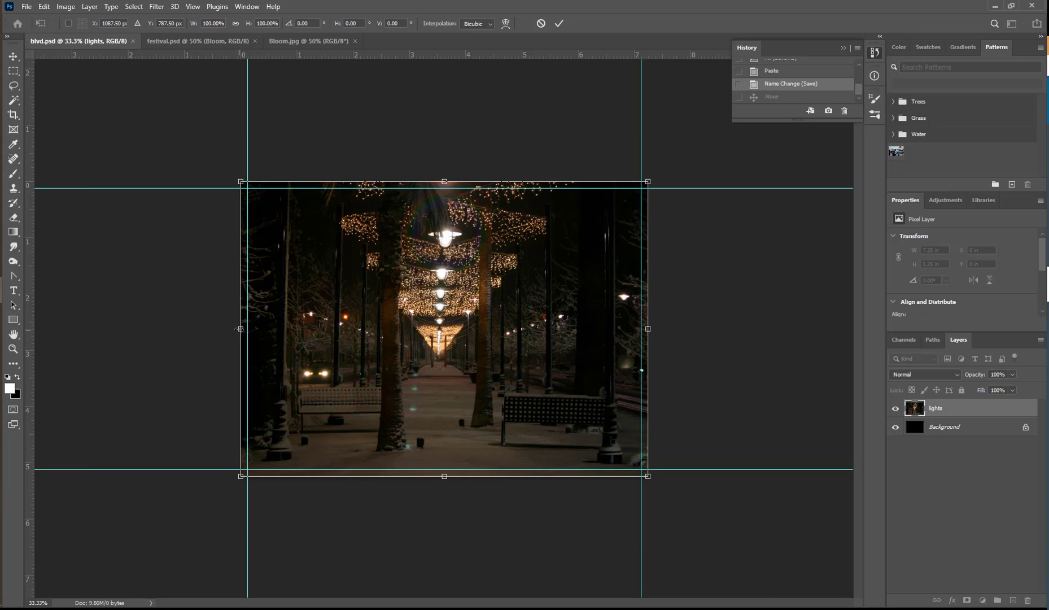
pyautogui.moveTo(240, 329); pyautogui.dragTo(89, 330)
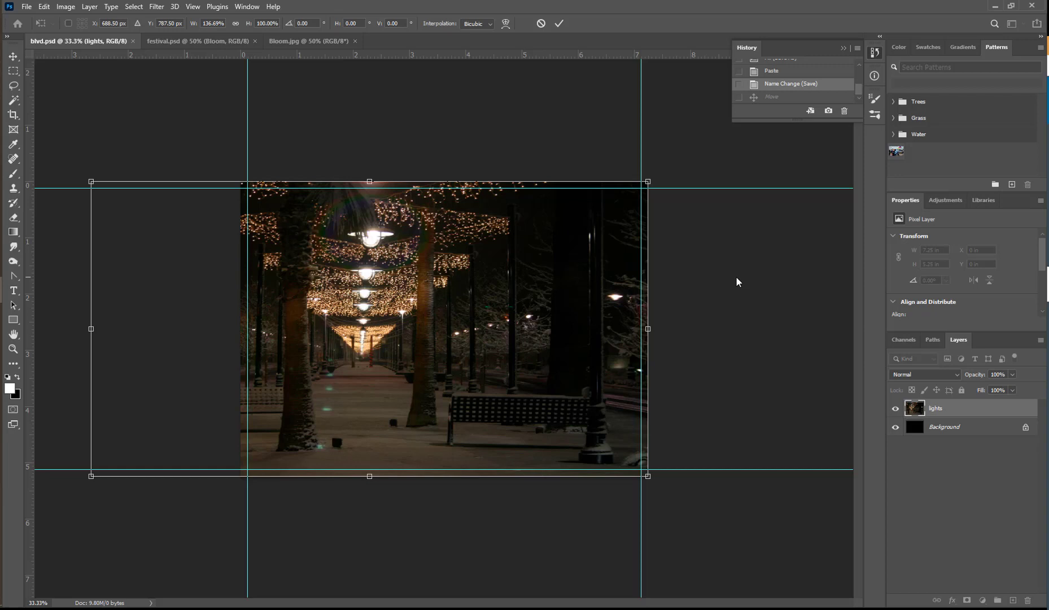
pyautogui.click(542, 23)
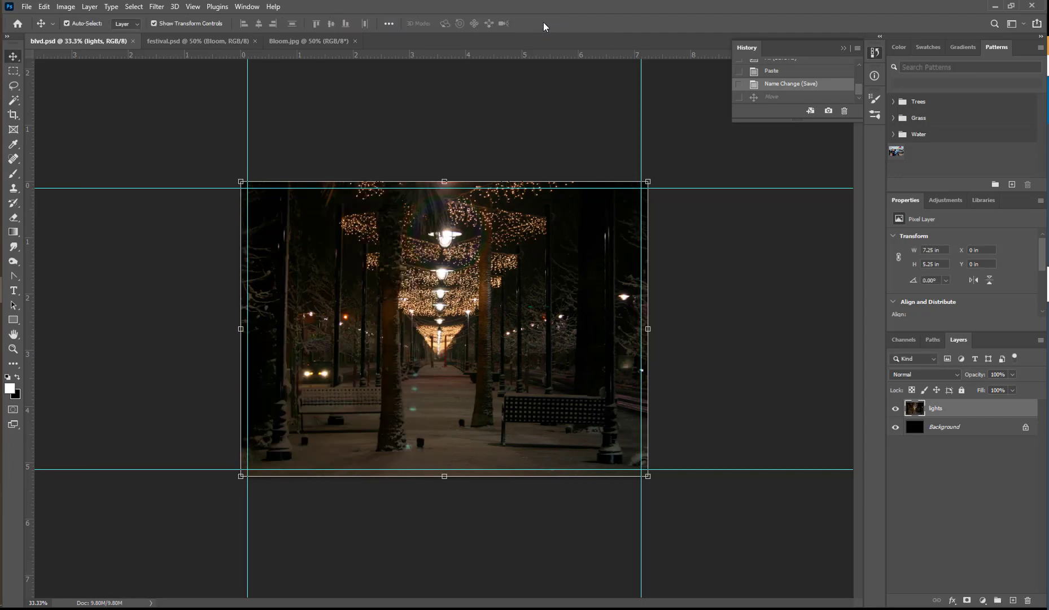
# Step: Stretch the lights layer leftward with Content-Aware Scale to a width of about 9.82 in, leaving its height at 100%
pyautogui.click(47, 8)
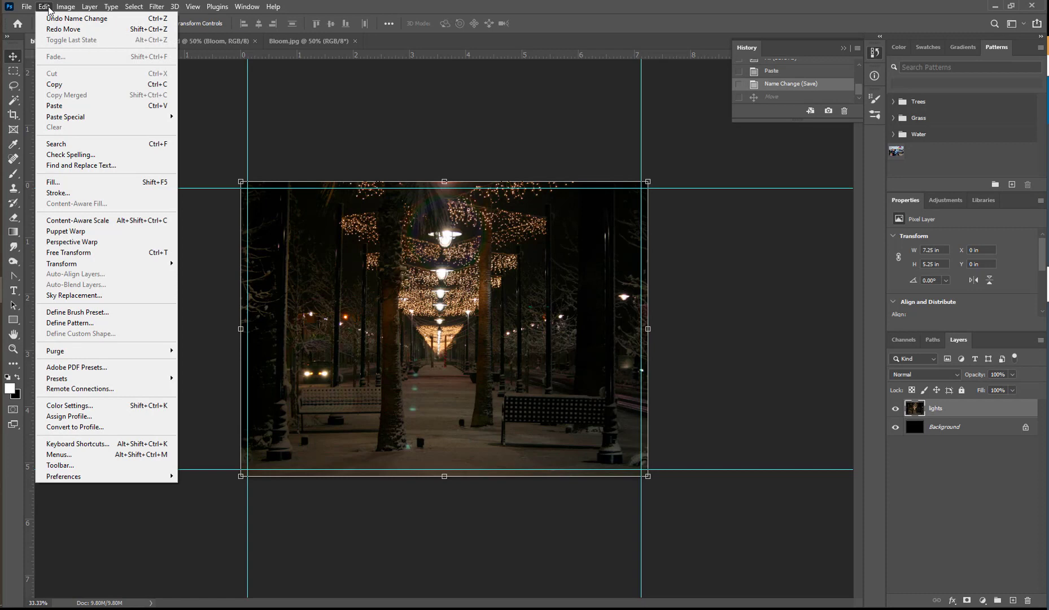
pyautogui.click(77, 221)
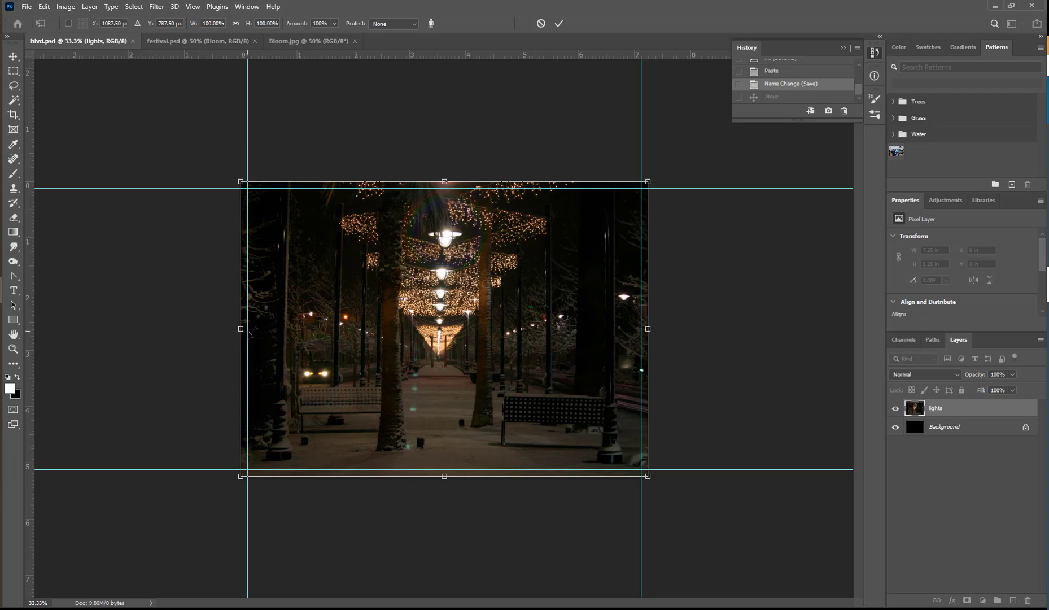
pyautogui.moveTo(240, 329); pyautogui.dragTo(109, 329)
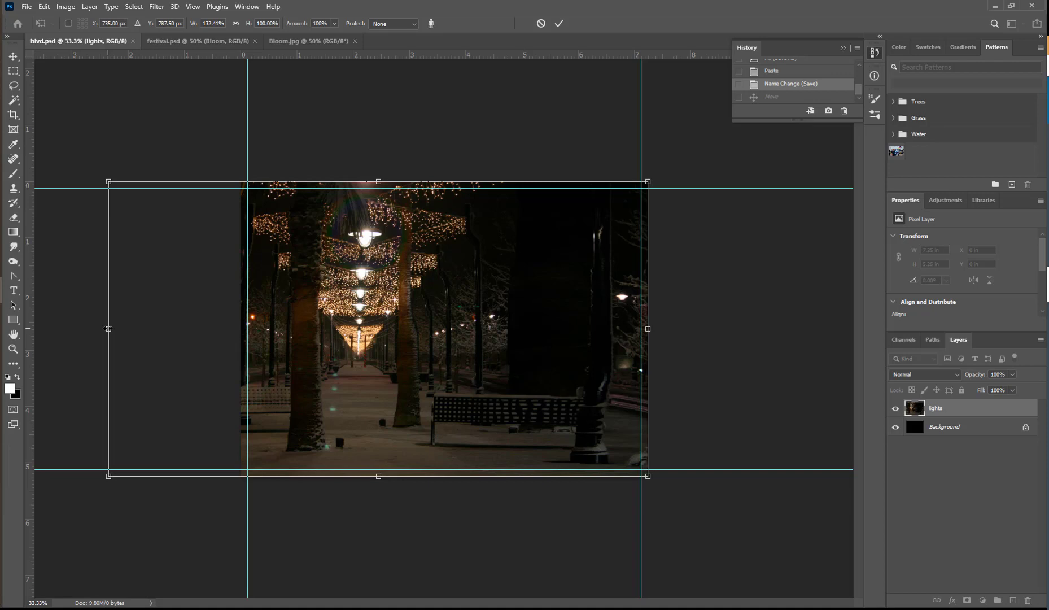
pyautogui.hotkey('ctrl', 'z')
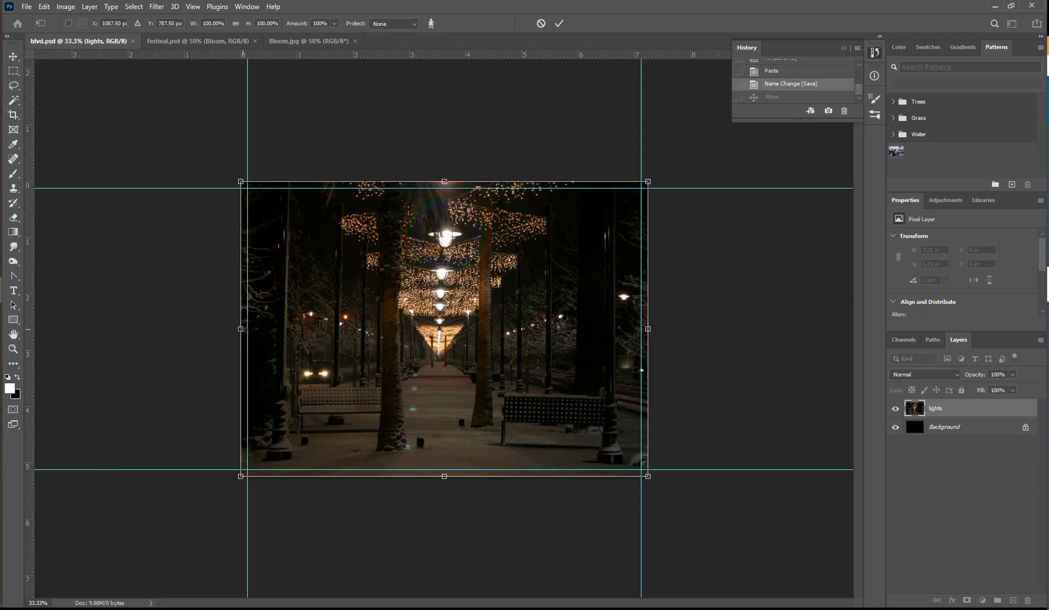
pyautogui.moveTo(237, 332); pyautogui.dragTo(97, 340)
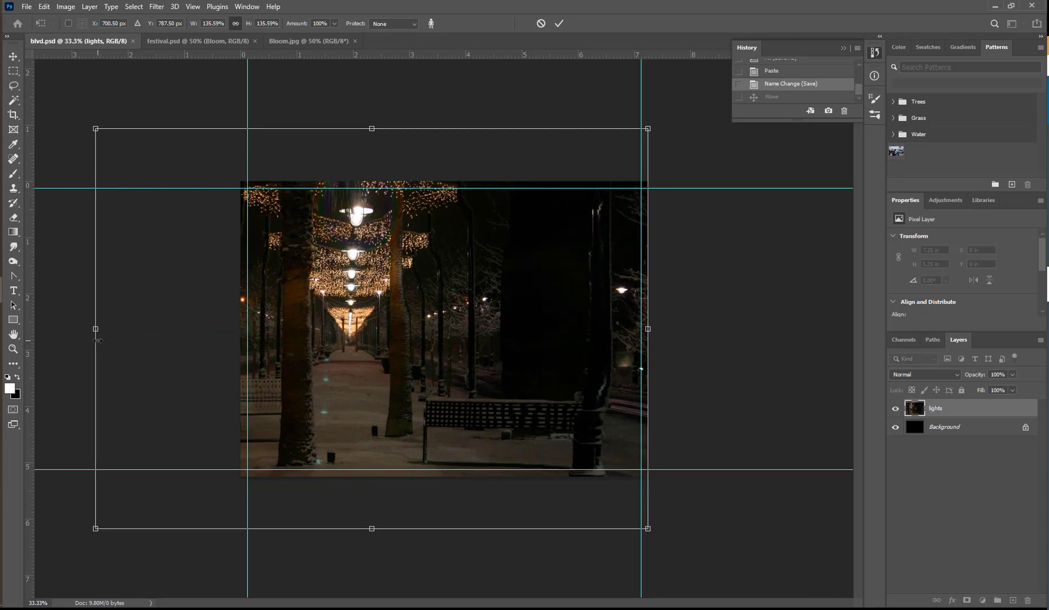
pyautogui.hotkey('ctrl', 'z')
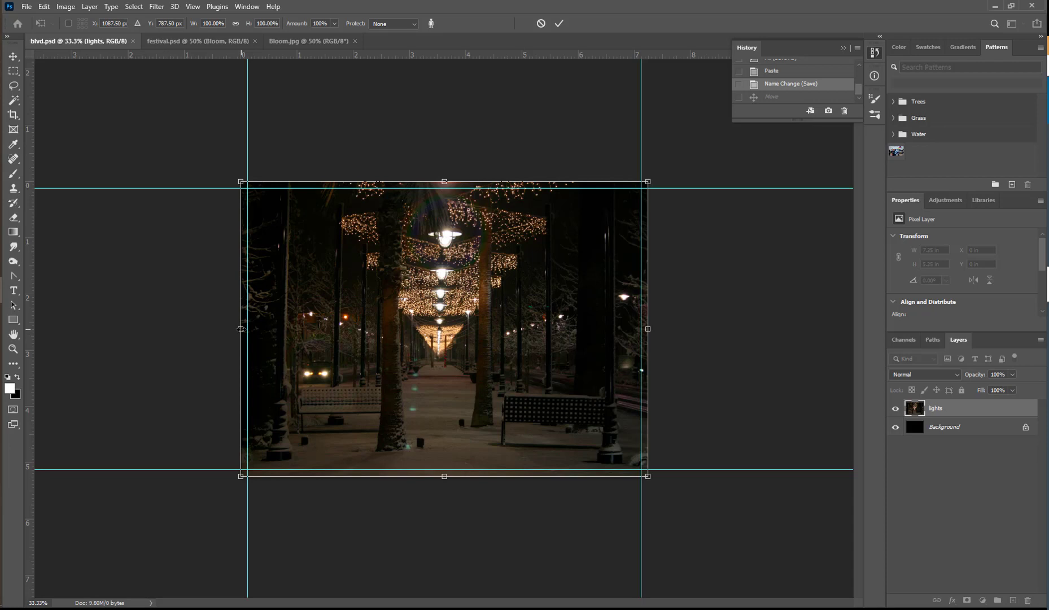
pyautogui.moveTo(240, 328); pyautogui.dragTo(96, 331)
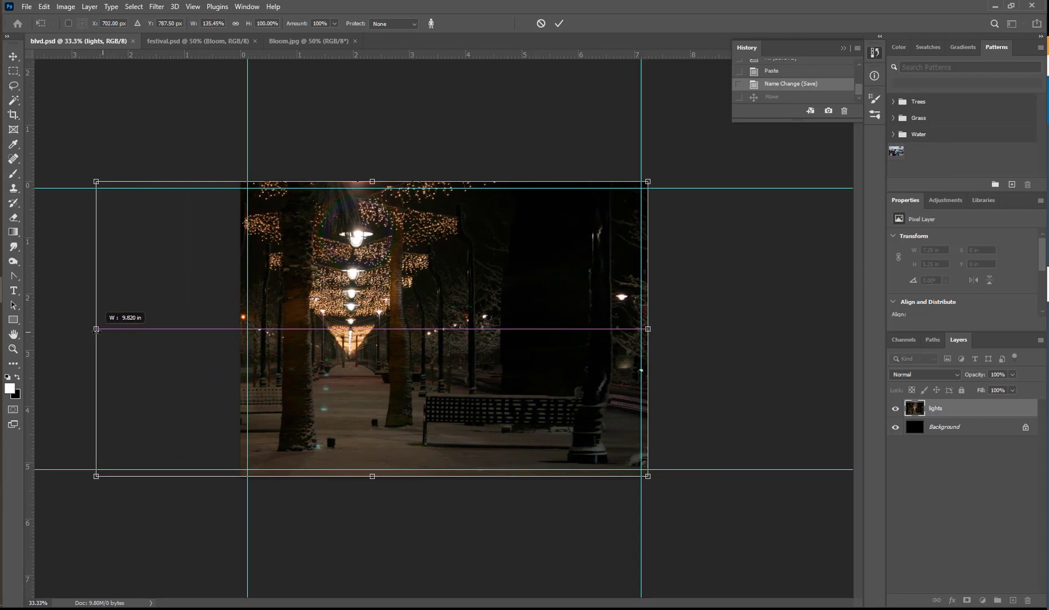
pyautogui.moveTo(96, 330); pyautogui.dragTo(96, 330)
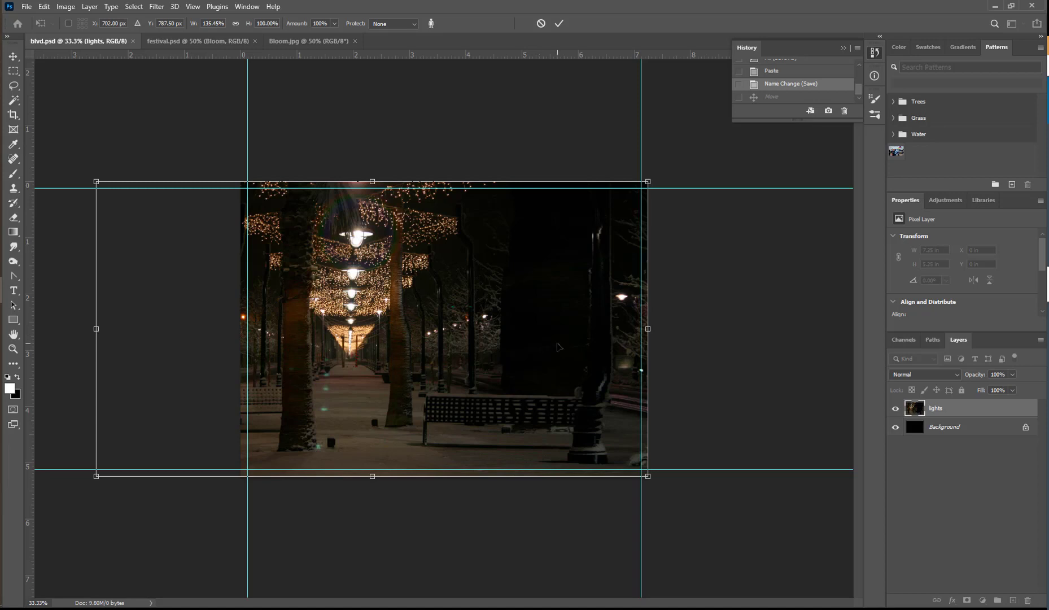
pyautogui.press('Return')
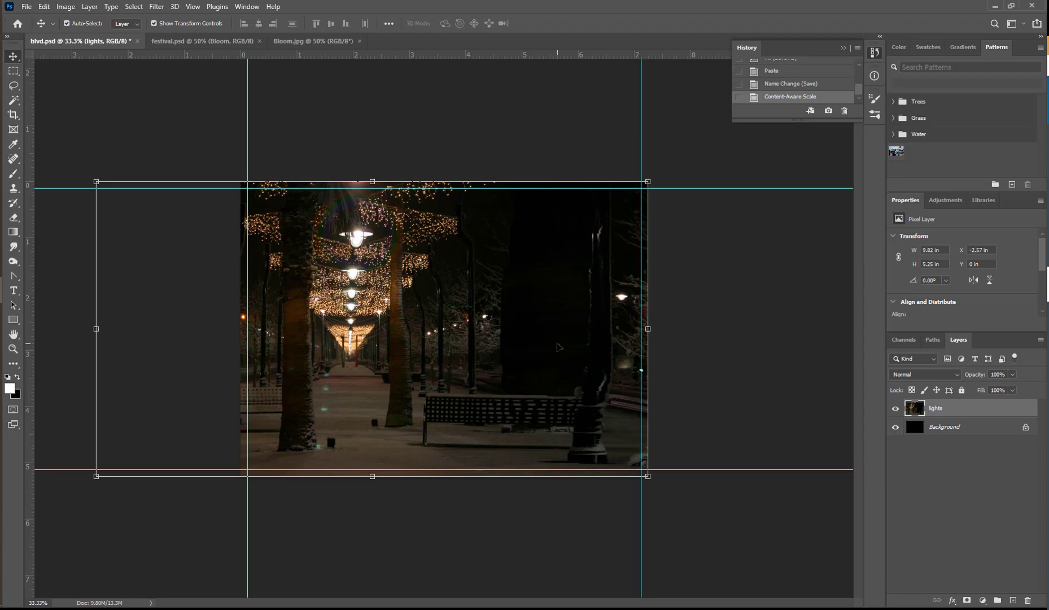
# Step: In festival.psd, lasso the three poppies and their plant, and subtract the excess area above the flowers from the selection
pyautogui.click(197, 41)
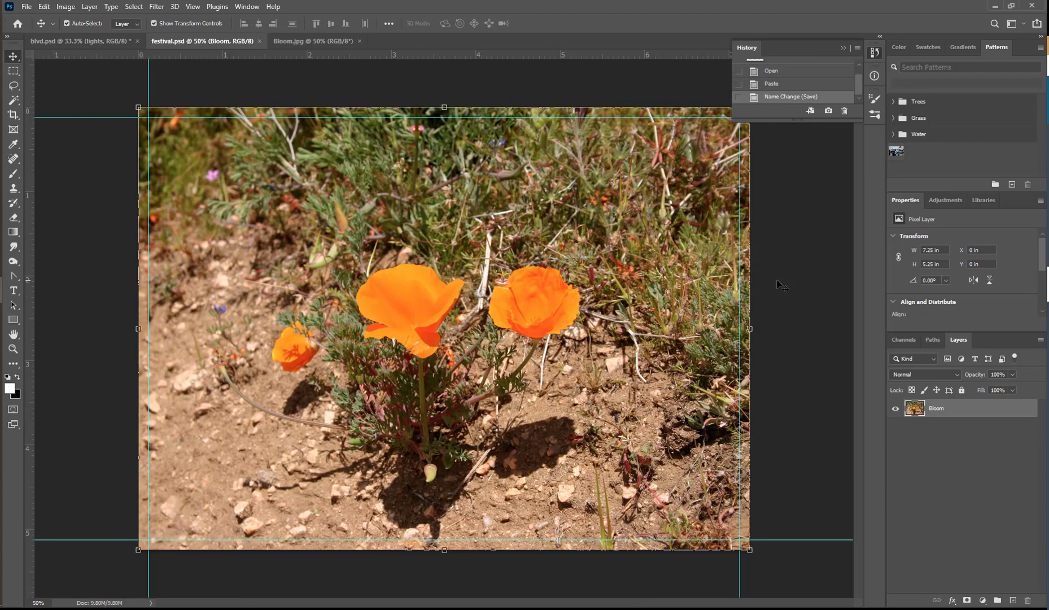
pyautogui.click(13, 85)
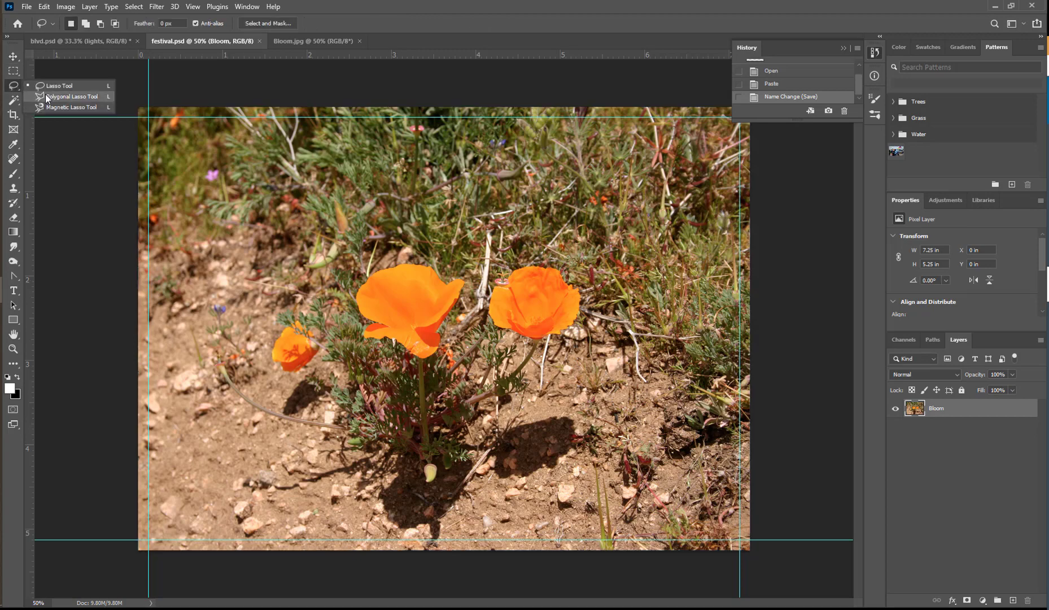
pyautogui.click(57, 85)
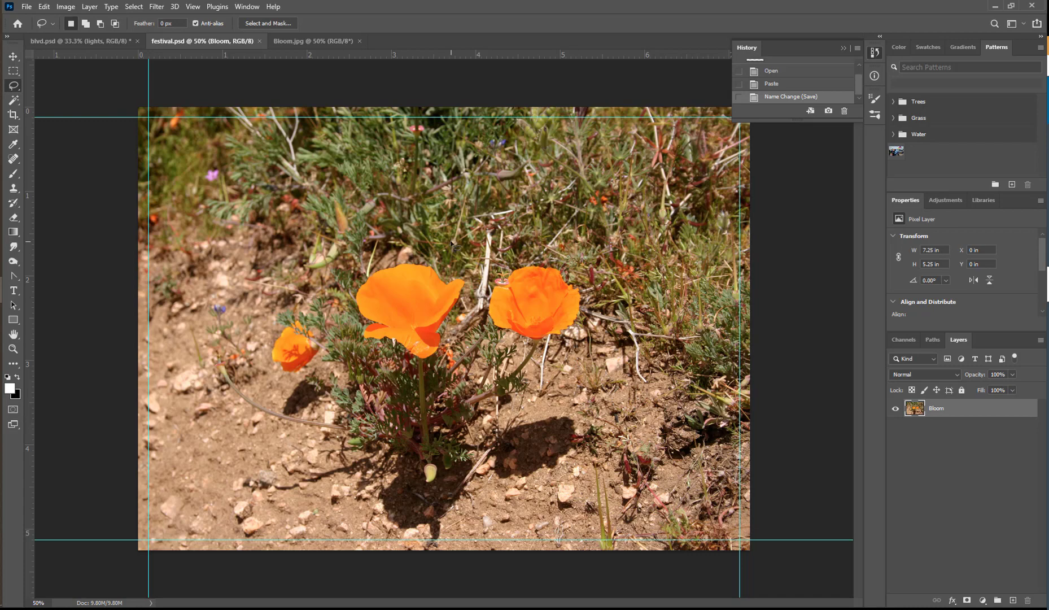
pyautogui.moveTo(452, 243)
pyautogui.mouseDown()
pyautogui.moveTo(290, 310)
pyautogui.moveTo(254, 356)
pyautogui.moveTo(269, 419)
pyautogui.moveTo(301, 447)
pyautogui.moveTo(415, 490)
pyautogui.moveTo(445, 489)
pyautogui.moveTo(554, 392)
pyautogui.moveTo(587, 325)
pyautogui.moveTo(571, 268)
pyautogui.moveTo(380, 207)
pyautogui.moveTo(366, 217)
pyautogui.moveTo(351, 288)
pyautogui.mouseUp()
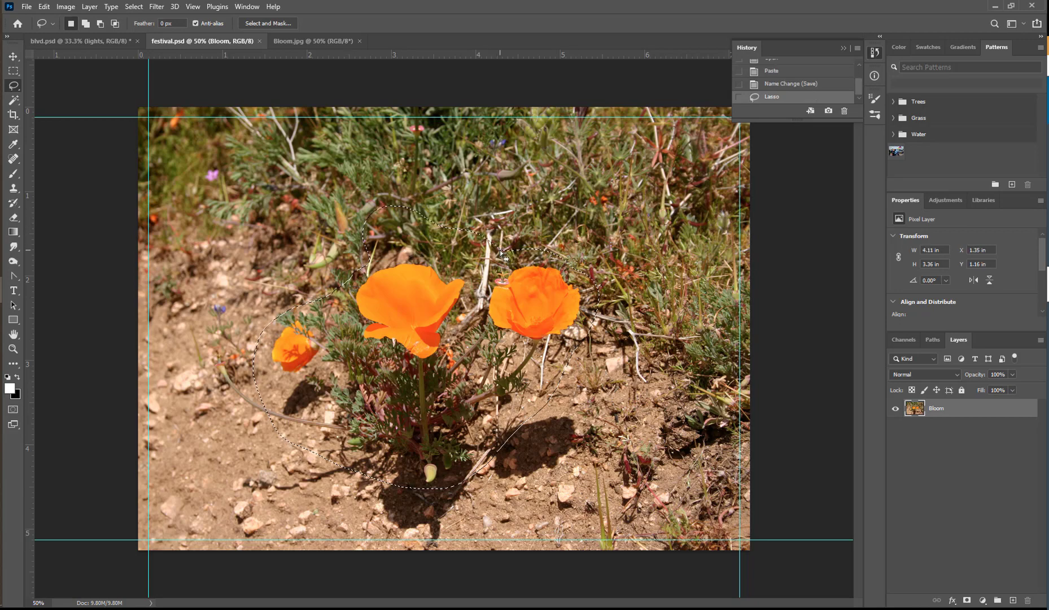
pyautogui.press('alt')
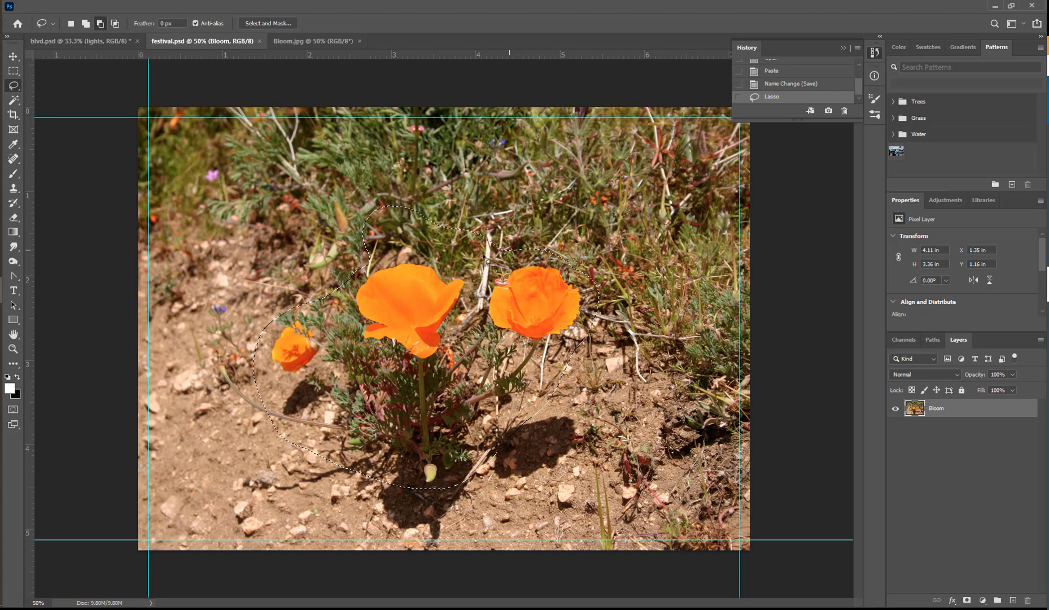
pyautogui.moveTo(484, 259)
pyautogui.mouseDown()
pyautogui.moveTo(403, 249)
pyautogui.moveTo(366, 257)
pyautogui.moveTo(334, 244)
pyautogui.moveTo(421, 180)
pyautogui.moveTo(487, 220)
pyautogui.moveTo(511, 251)
pyautogui.moveTo(502, 253)
pyautogui.mouseUp()
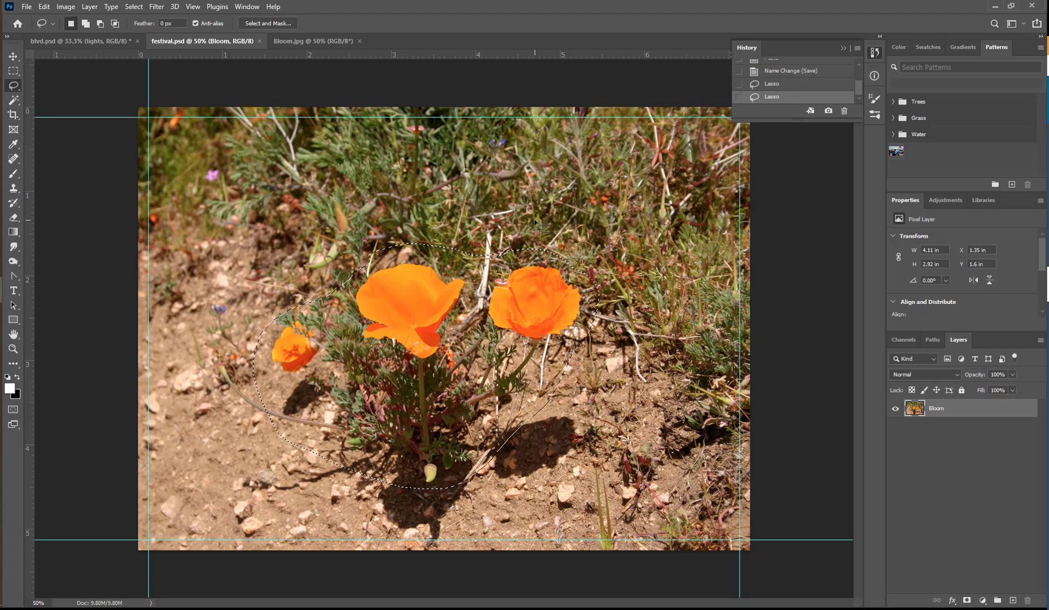
# Step: Try shifting the selected poppies about 1.46 in to the right with the Move tool, and undo it
pyautogui.press('v')
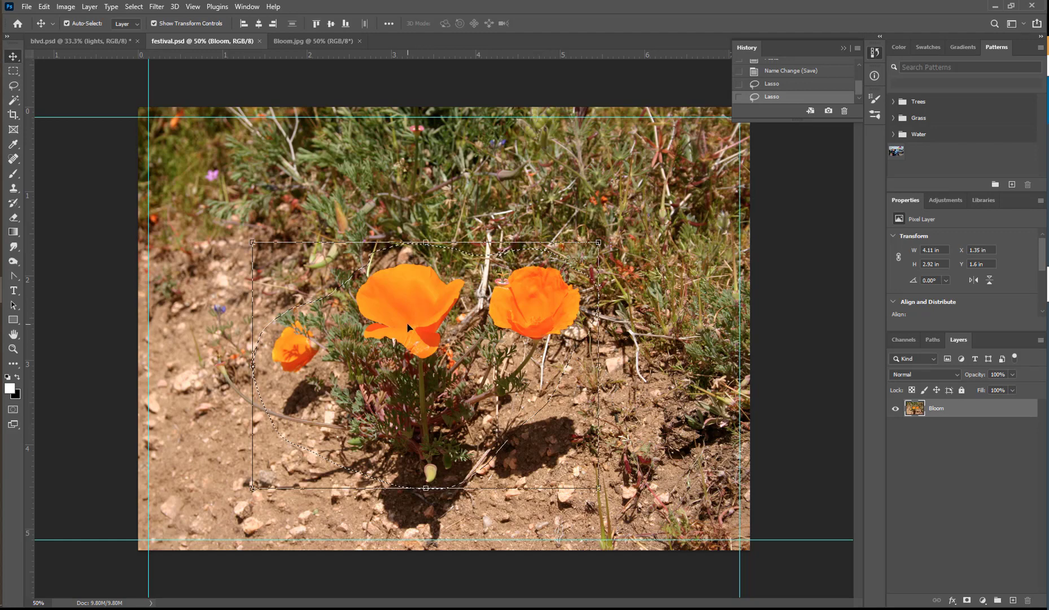
pyautogui.moveTo(407, 326); pyautogui.dragTo(531, 326)
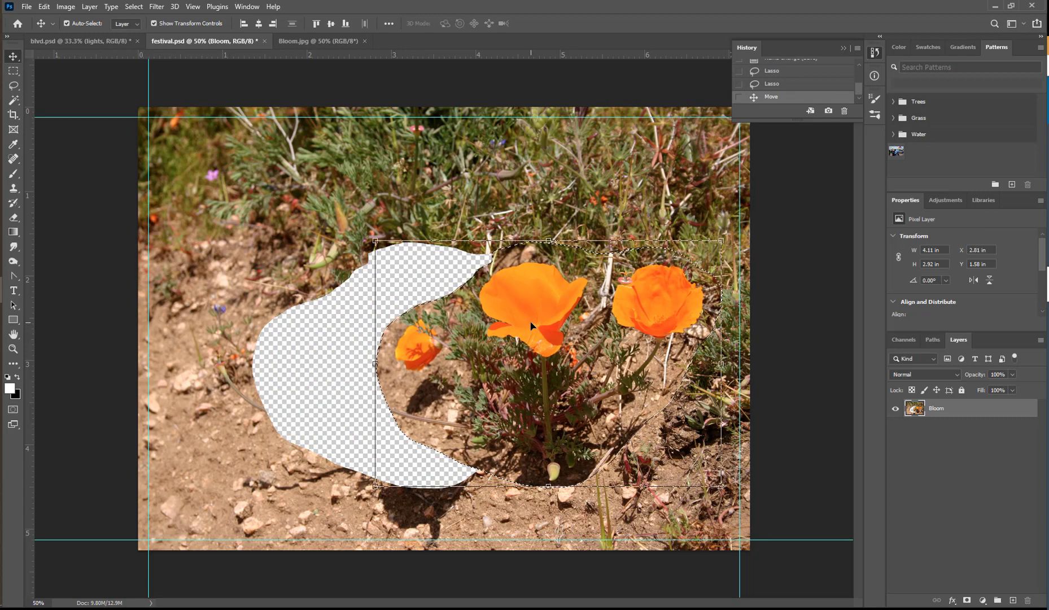
pyautogui.hotkey('ctrl', 'z')
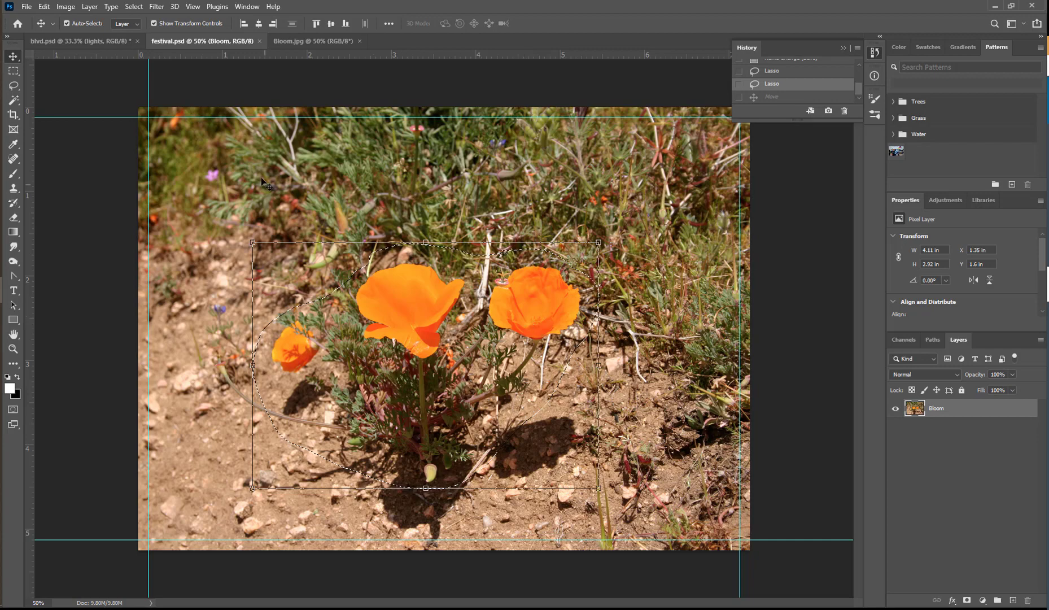
# Step: Shift the selected poppies toward the right margin guide with Content-Aware Move, placing the selection at about X 2.6 in, and save festival.psd
pyautogui.click(17, 161)
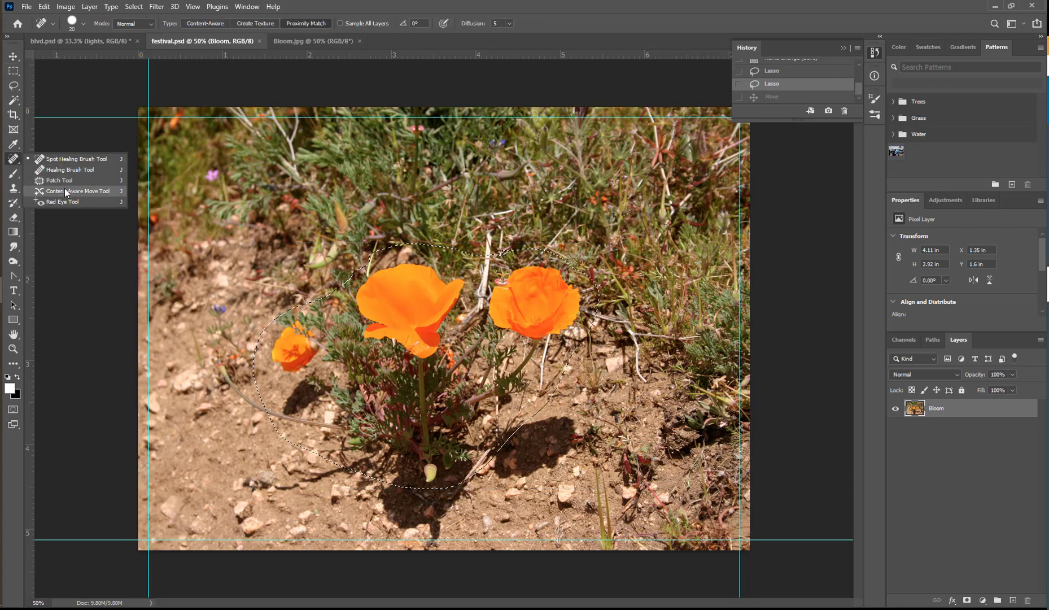
pyautogui.click(65, 190)
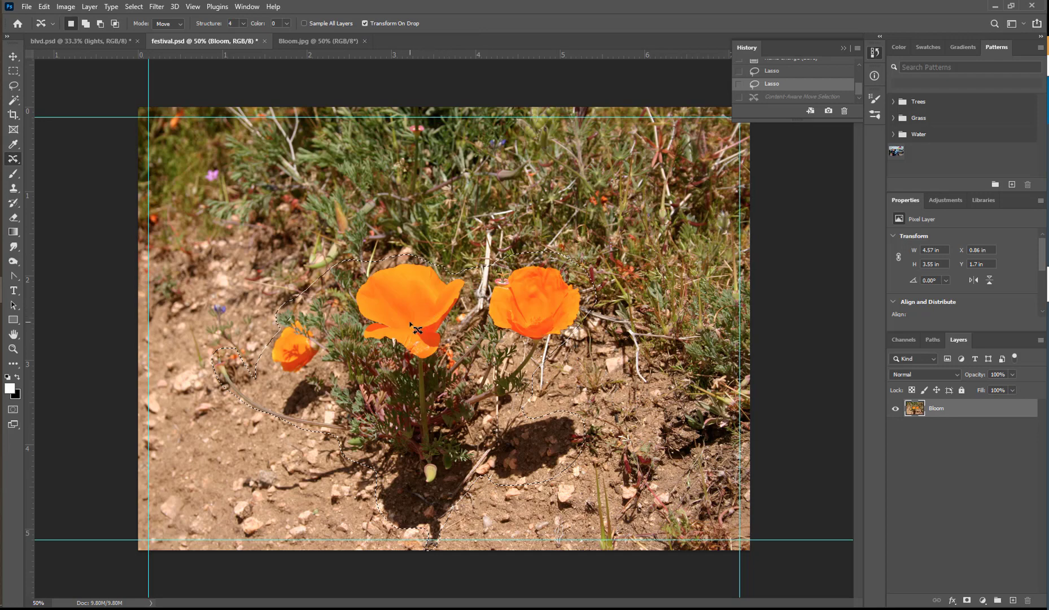
pyautogui.moveTo(416, 329); pyautogui.dragTo(562, 329)
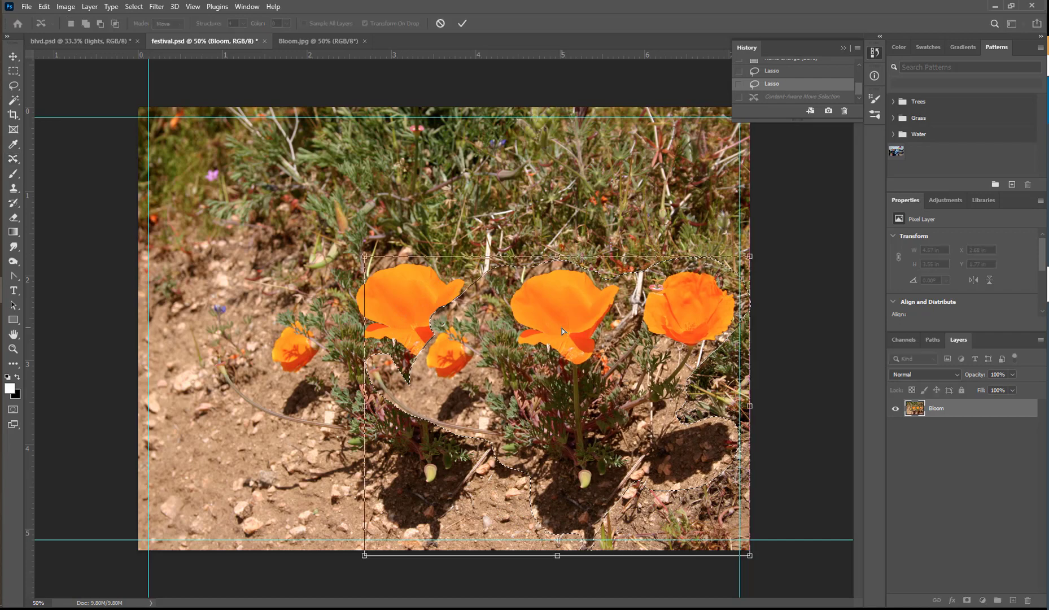
pyautogui.moveTo(562, 328); pyautogui.dragTo(562, 323)
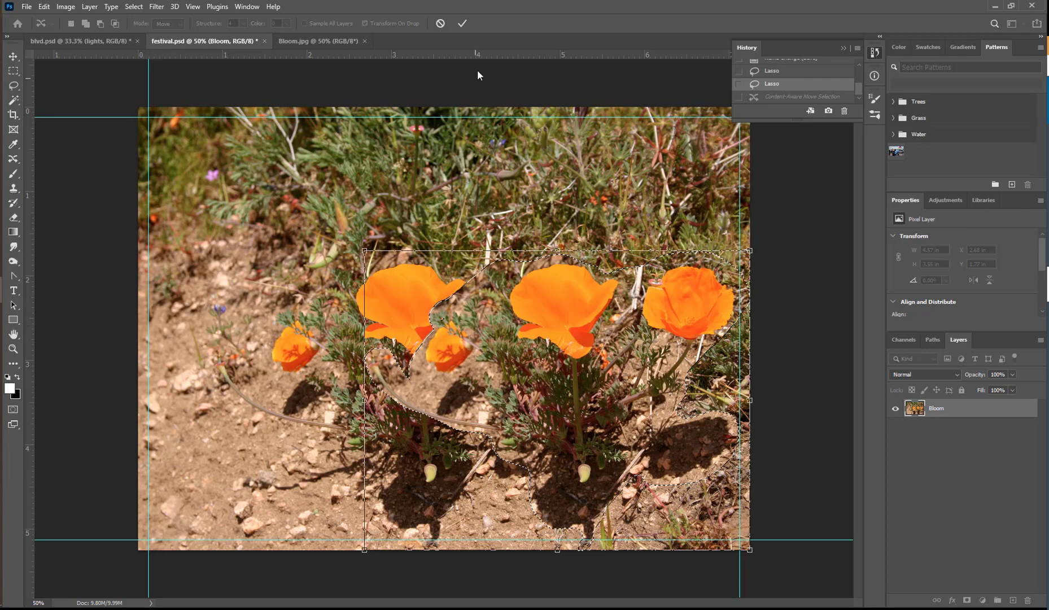
pyautogui.click(462, 24)
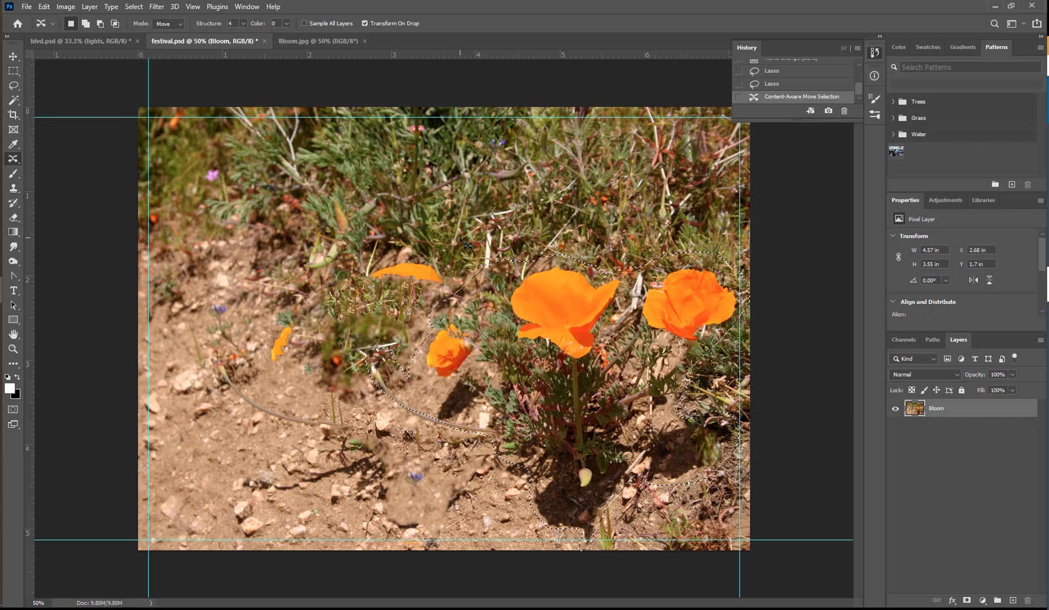
pyautogui.hotkey('ctrl', 'z')
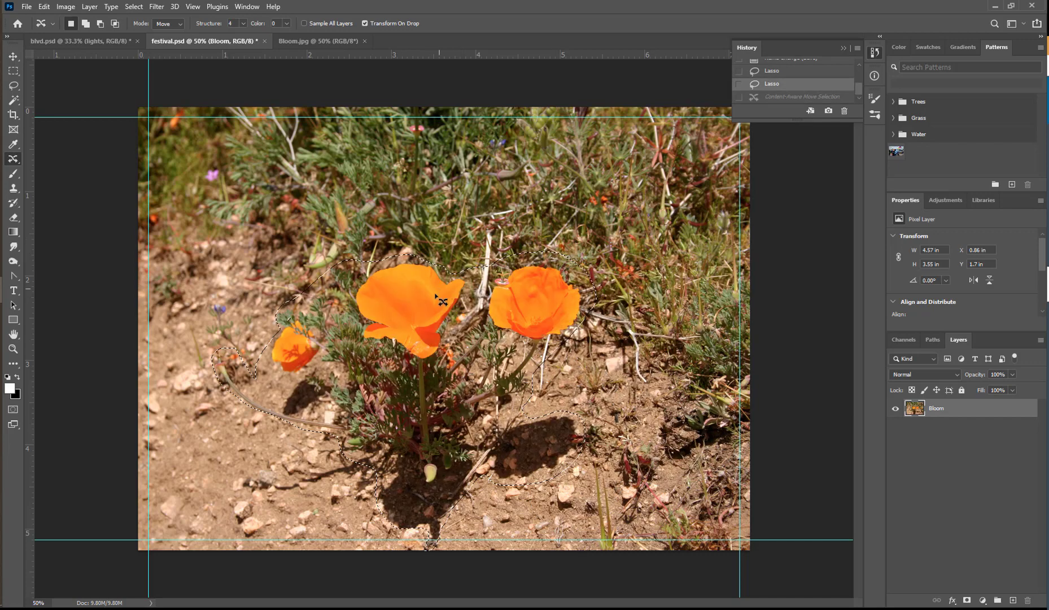
pyautogui.moveTo(416, 328); pyautogui.dragTo(555, 318)
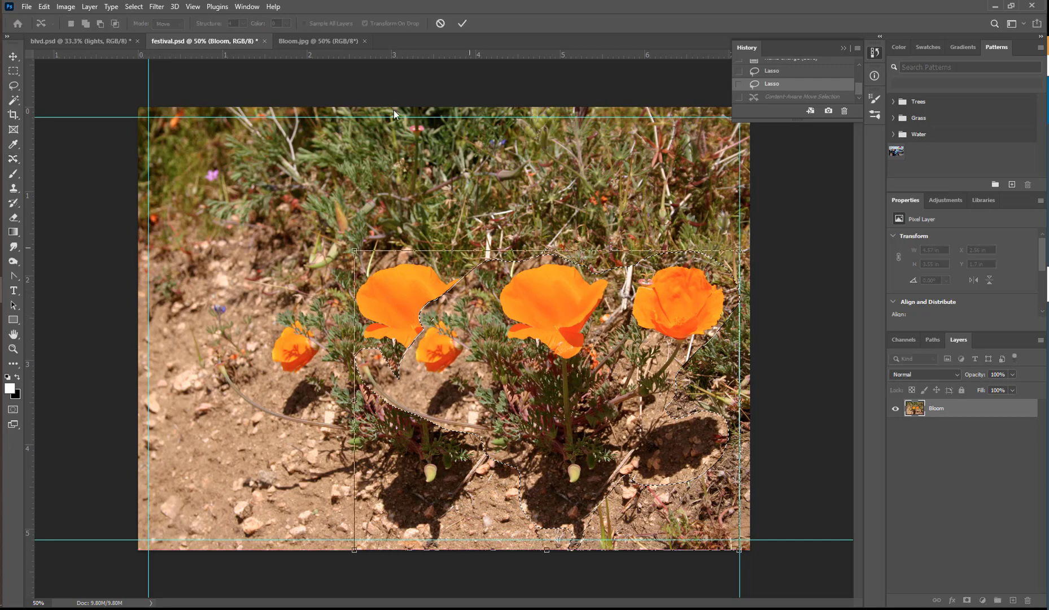
pyautogui.click(463, 23)
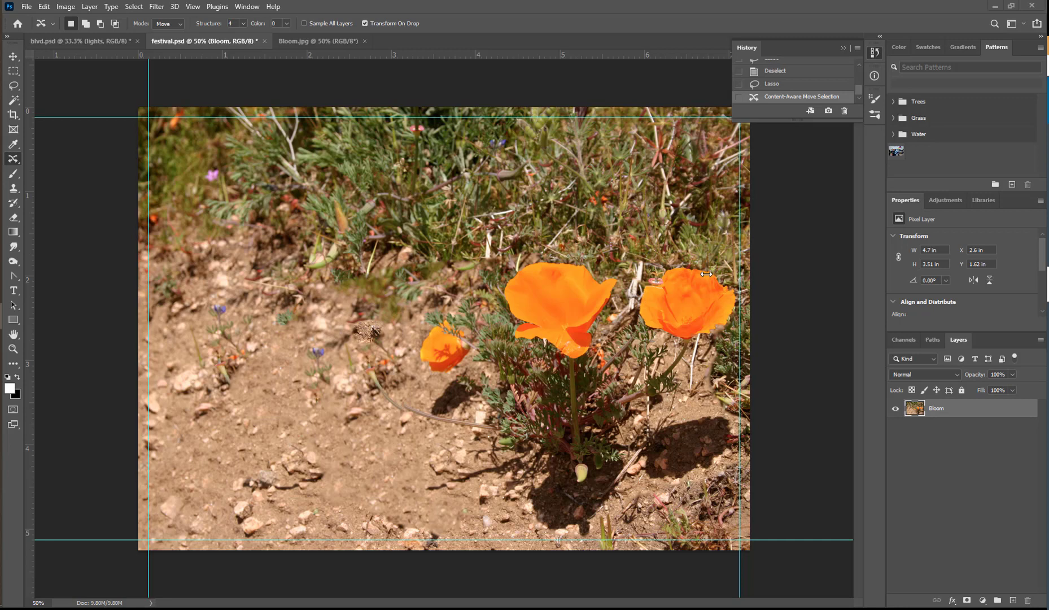
pyautogui.click(28, 9)
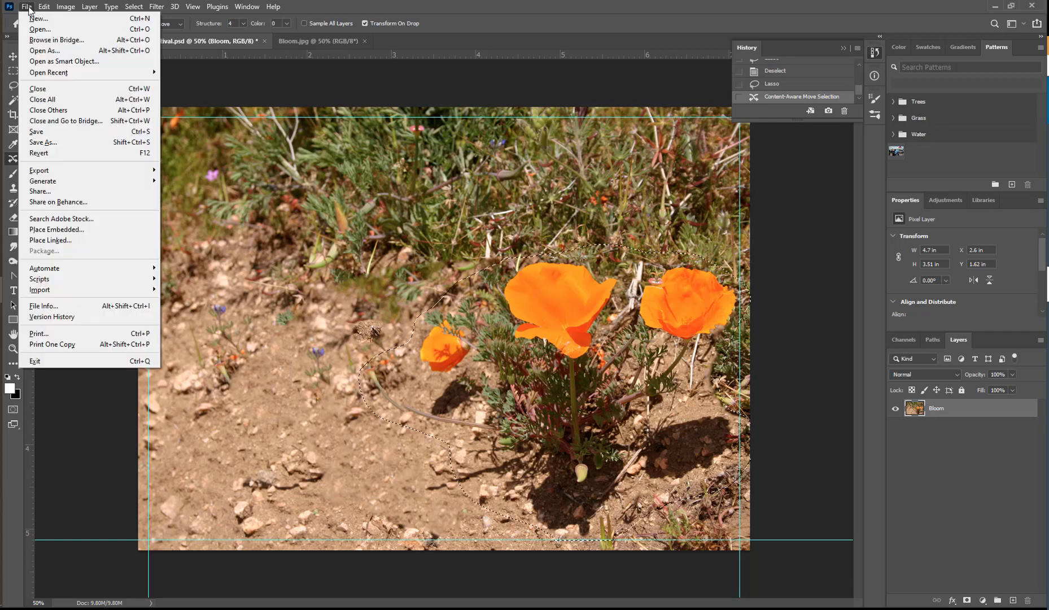
pyautogui.click(36, 132)
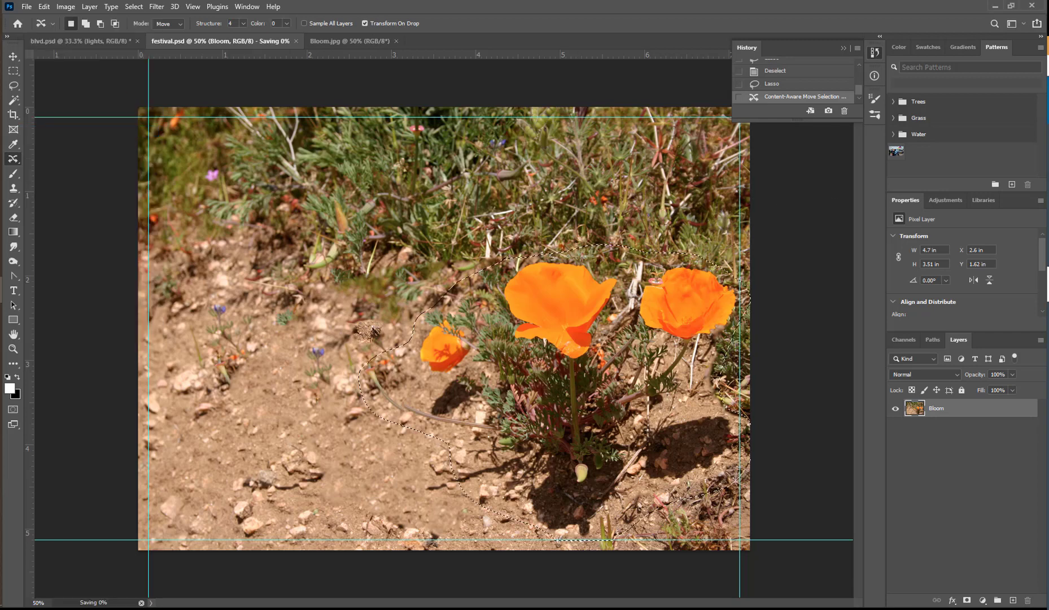